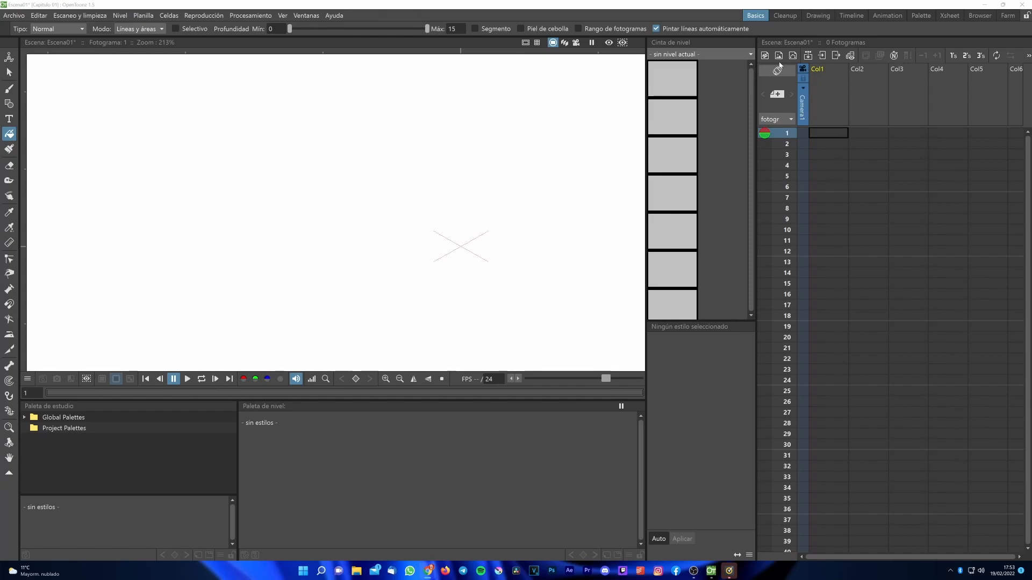
# Create a new Toonz vector level in frame 1 of the first column, keeping the default settings
pyautogui.click(827, 70)
pyautogui.press('Right')
pyautogui.click(818, 135)
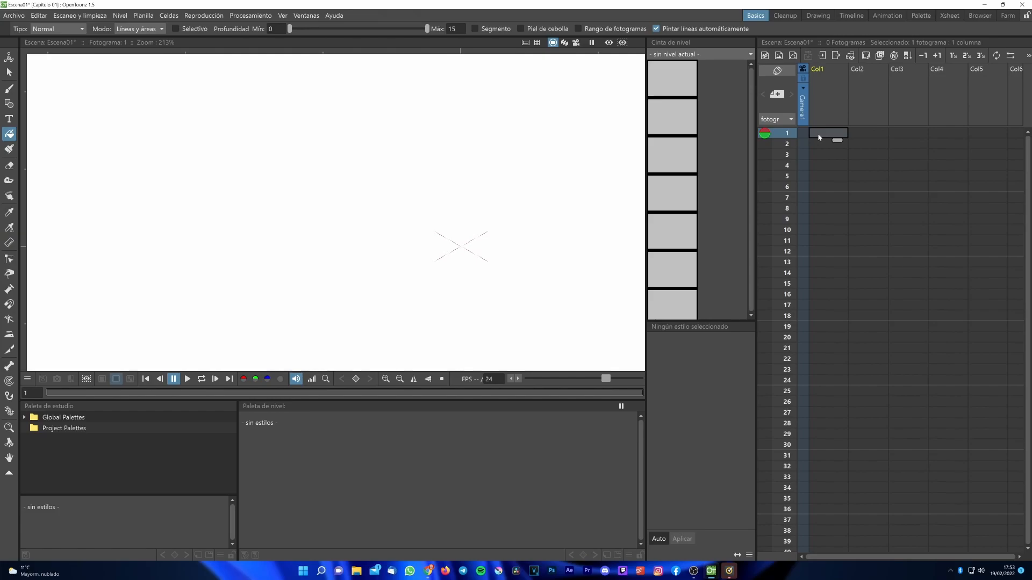
pyautogui.click(816, 127)
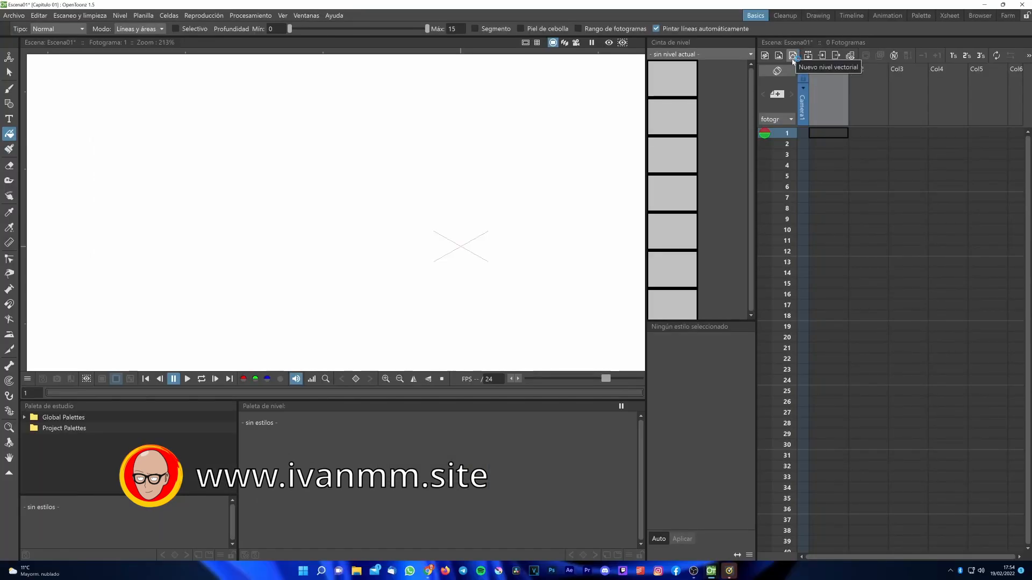
pyautogui.click(792, 56)
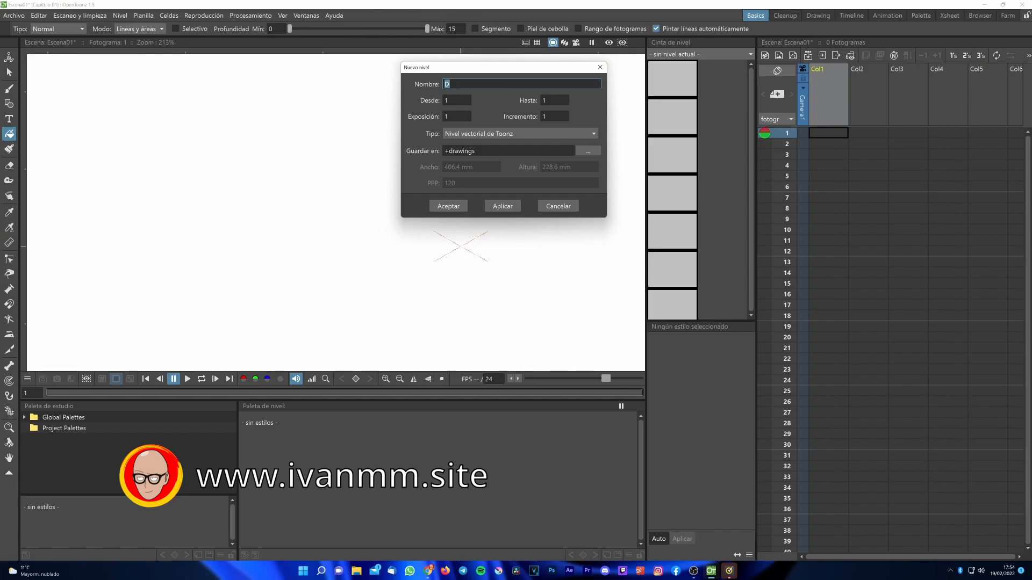
pyautogui.click(448, 206)
# Draw a long descending zigzag stroke across the canvas with the Brush in color_1
pyautogui.click(831, 137)
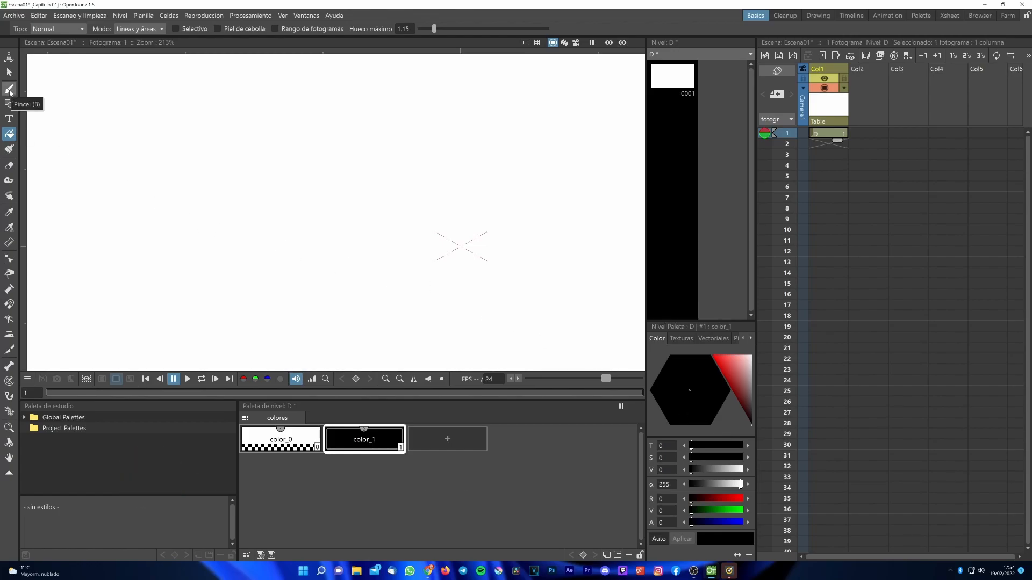
pyautogui.click(9, 90)
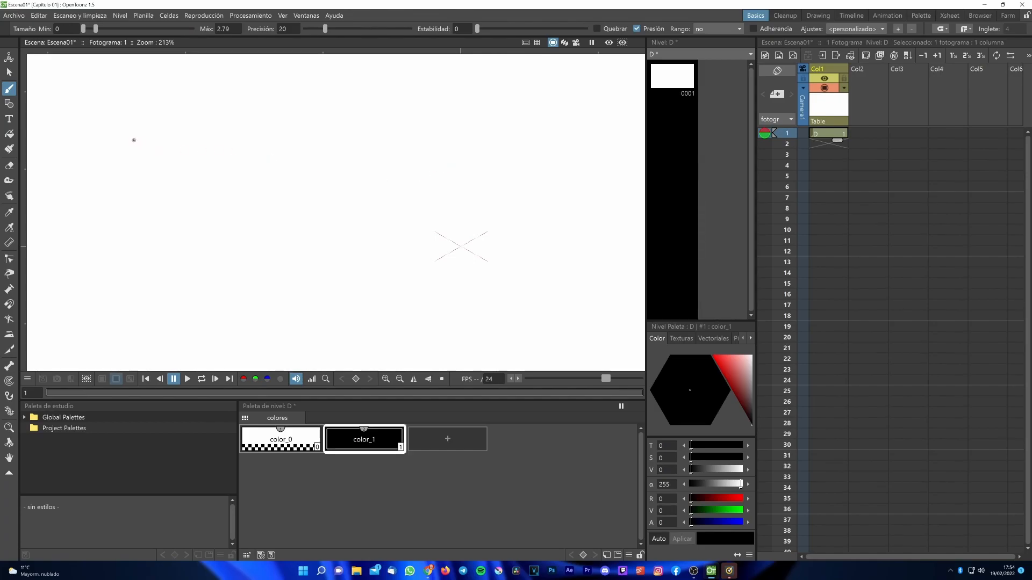
pyautogui.moveTo(134, 175)
pyautogui.mouseDown()
pyautogui.moveTo(277, 159)
pyautogui.moveTo(522, 279)
pyautogui.moveTo(580, 328)
pyautogui.mouseUp()
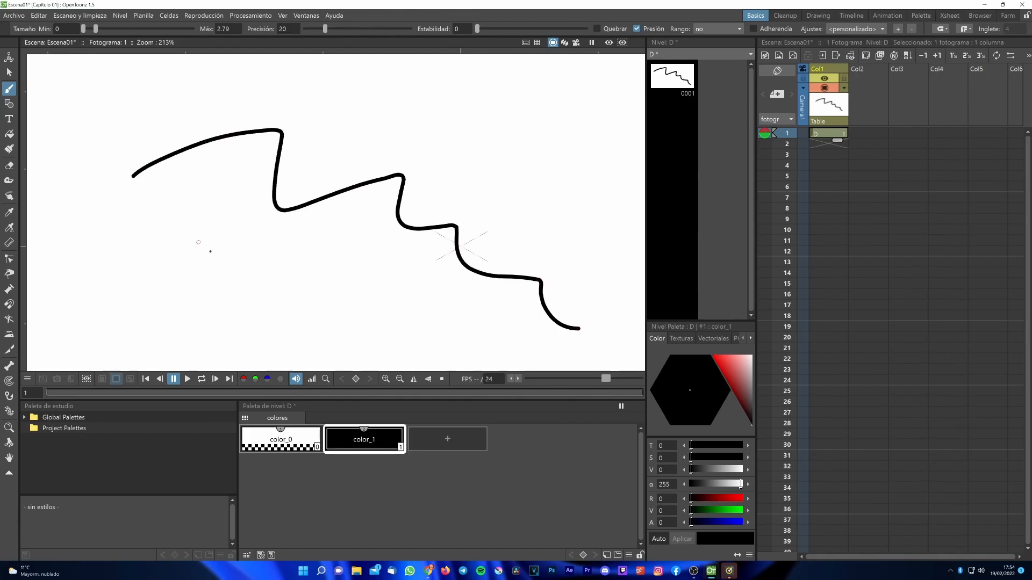
# Reshape the starting end of the zigzag stroke with the Control Point Editor, bending it down and back into an open loop
pyautogui.scroll(3, 162, 165)
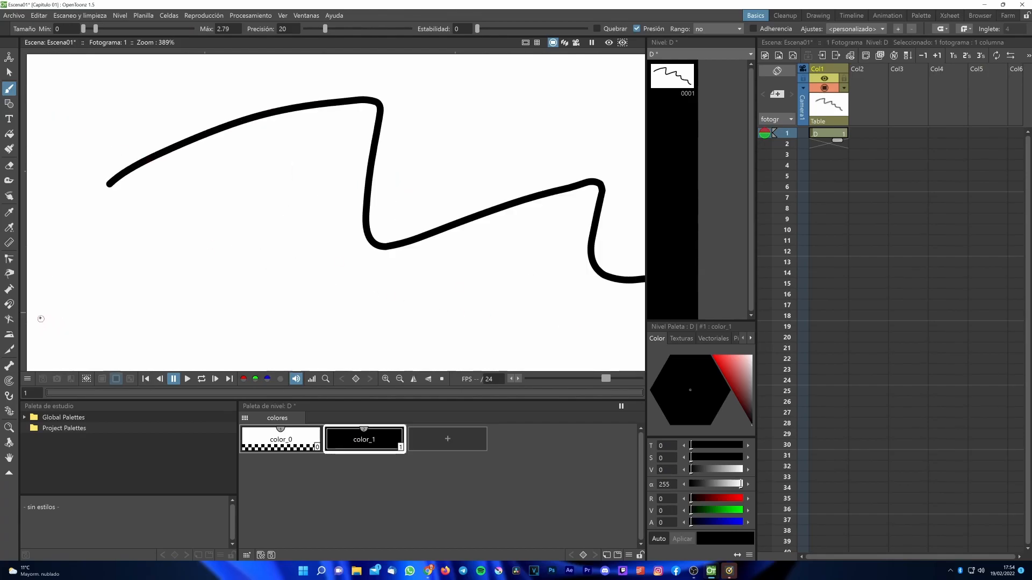
pyautogui.click(9, 264)
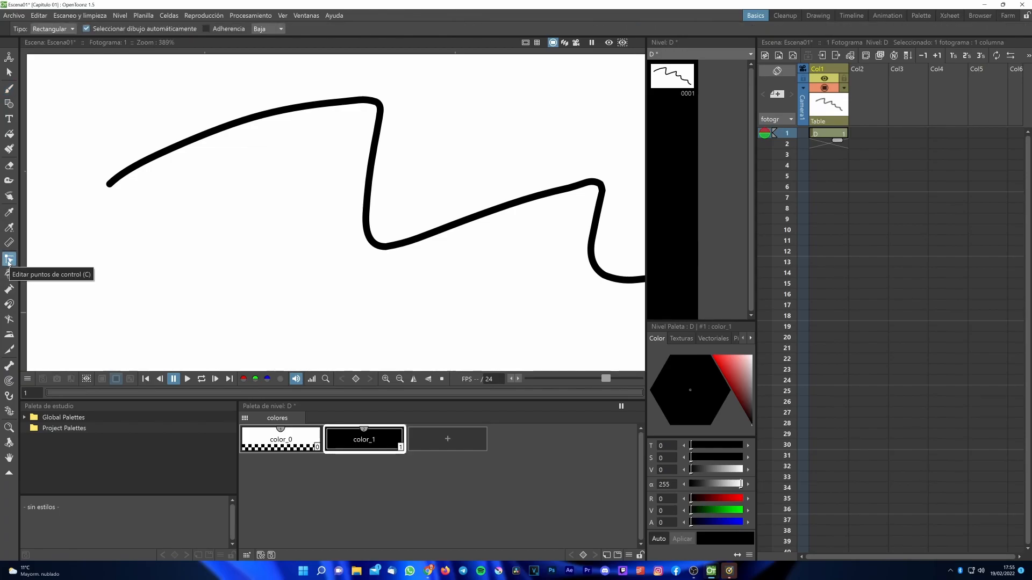
pyautogui.click(109, 185)
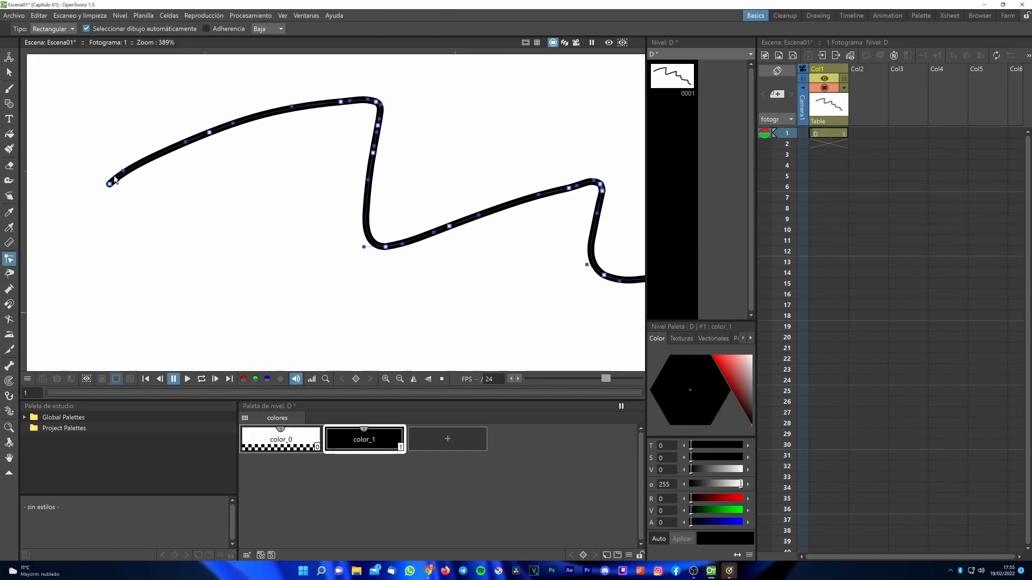
pyautogui.moveTo(125, 171)
pyautogui.mouseDown()
pyautogui.moveTo(153, 212)
pyautogui.moveTo(173, 158)
pyautogui.moveTo(136, 101)
pyautogui.mouseUp()
pyautogui.moveTo(110, 184)
pyautogui.mouseDown()
pyautogui.moveTo(150, 238)
pyautogui.moveTo(233, 271)
pyautogui.mouseUp()
pyautogui.moveTo(253, 189)
pyautogui.mouseDown()
pyautogui.moveTo(155, 184)
pyautogui.moveTo(61, 222)
pyautogui.moveTo(63, 278)
pyautogui.mouseUp()
pyautogui.moveTo(185, 145)
pyautogui.mouseDown()
pyautogui.moveTo(160, 173)
pyautogui.moveTo(145, 162)
pyautogui.mouseUp()
# Close the open loop with a brush stroke crossing the original line and fill the enclosed area with color_1
pyautogui.click(9, 90)
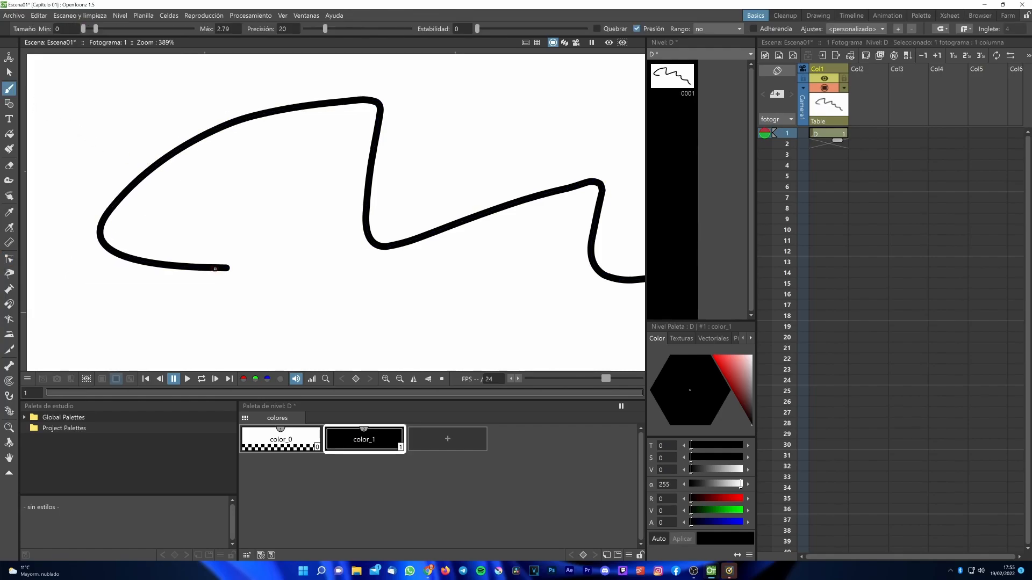
pyautogui.moveTo(220, 268)
pyautogui.mouseDown()
pyautogui.moveTo(277, 192)
pyautogui.moveTo(204, 82)
pyautogui.mouseUp()
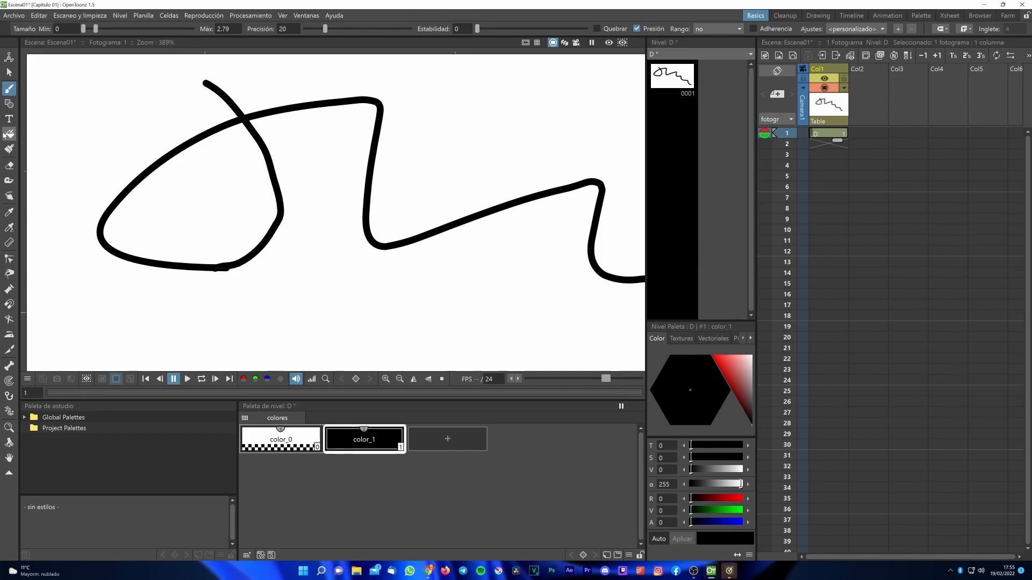
pyautogui.click(9, 134)
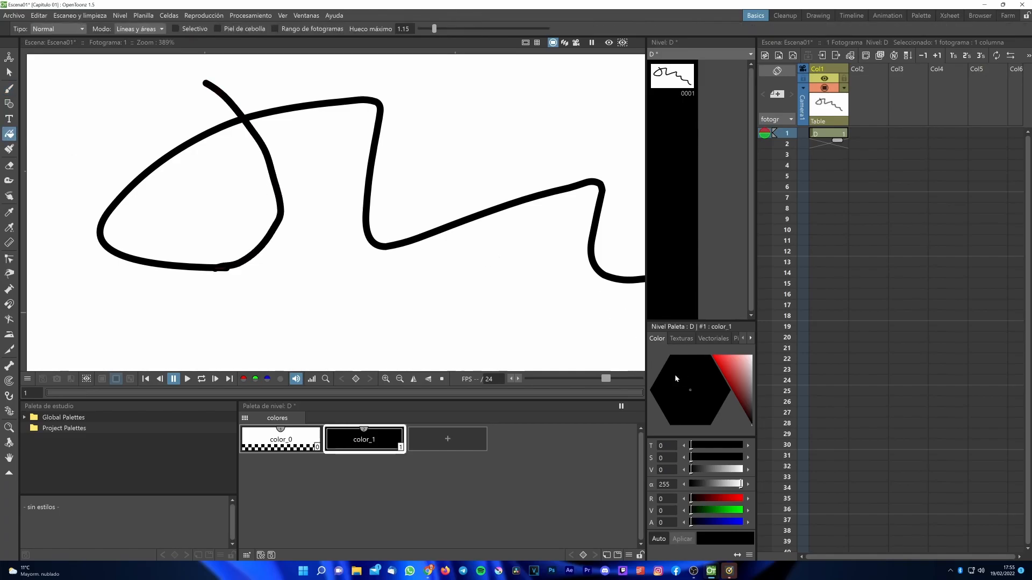
pyautogui.click(192, 171)
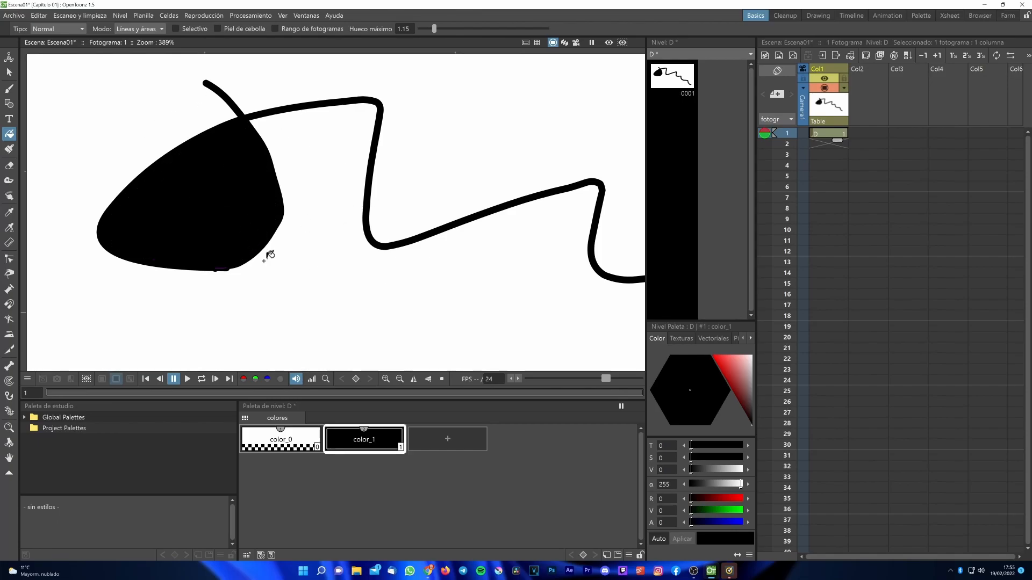
pyautogui.scroll(3, 134, 175)
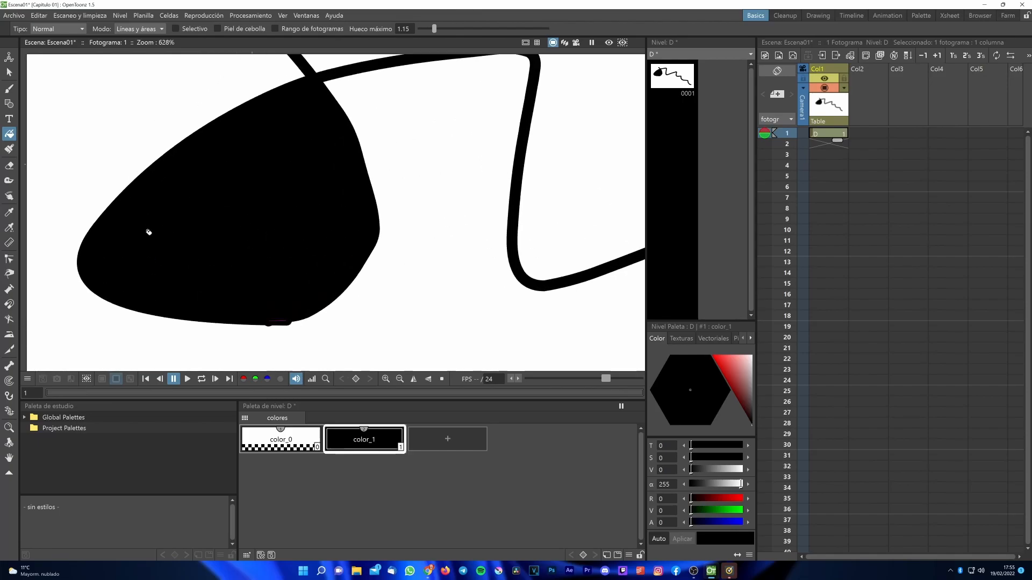
pyautogui.scroll(-3, 149, 231)
# Delete the vector column and create a Toonz raster level in frame 1 of the first column with default settings
pyautogui.press('s')
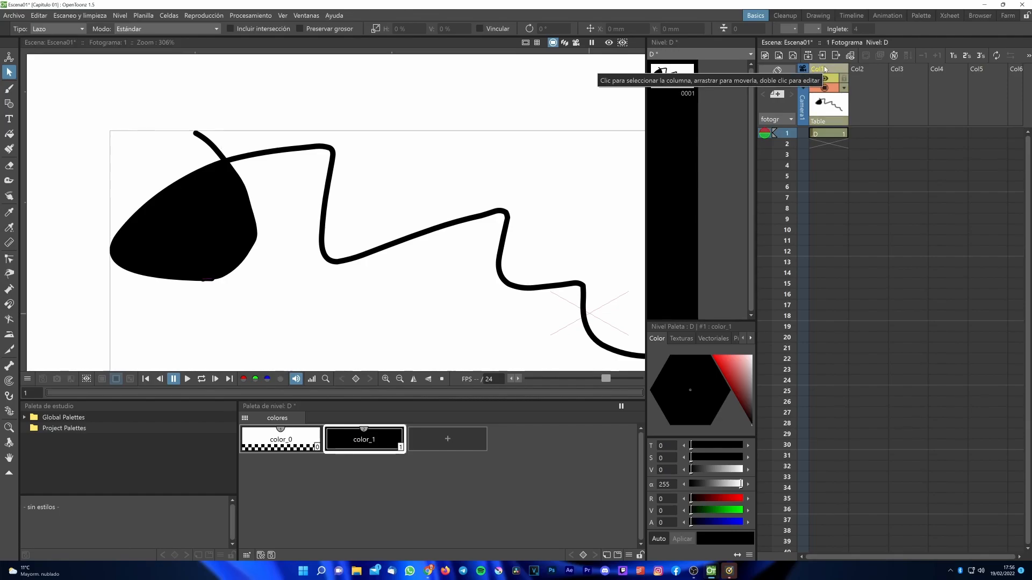
pyautogui.press('Delete')
pyautogui.click(836, 134)
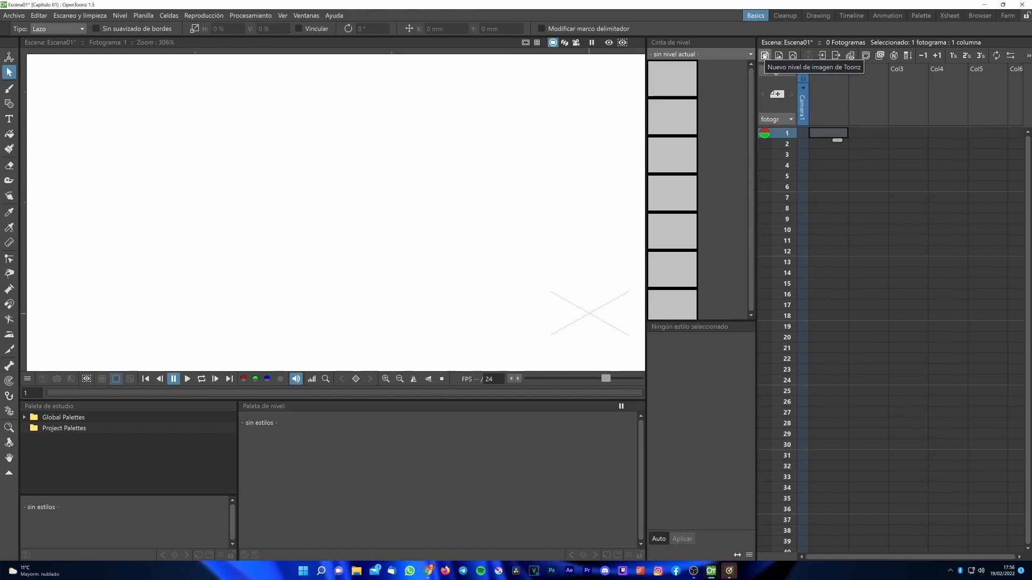
pyautogui.click(764, 56)
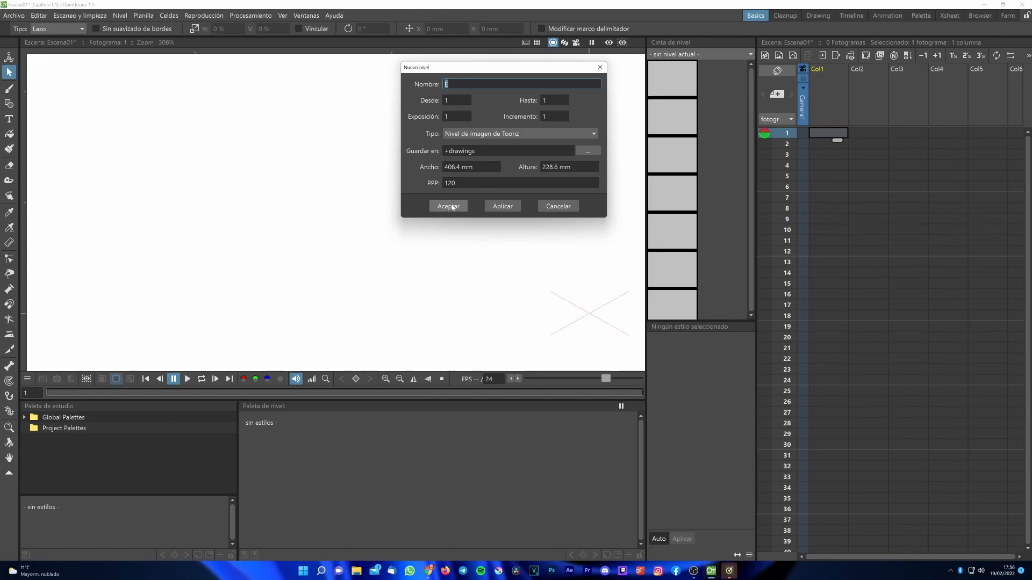
pyautogui.click(448, 207)
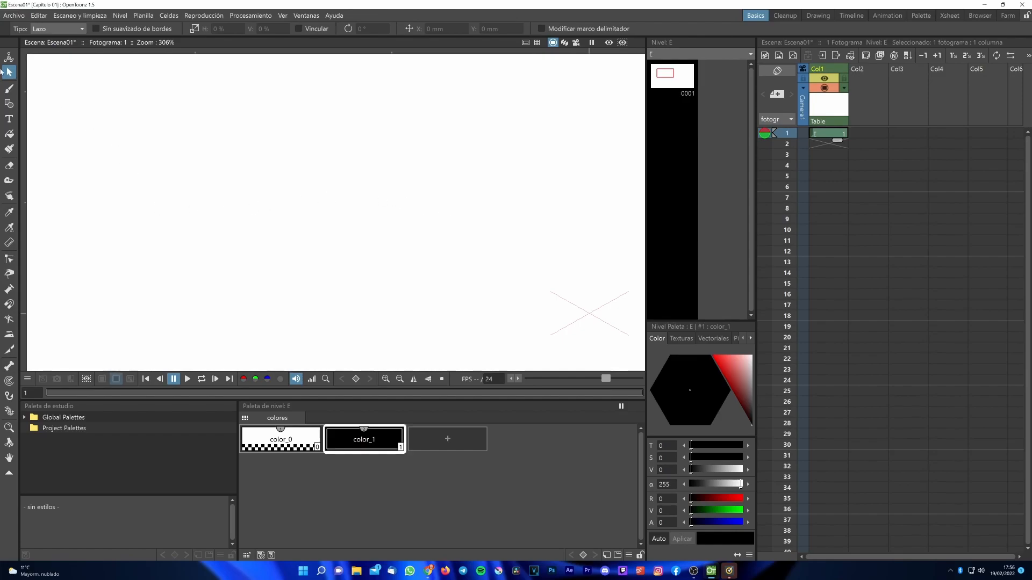
# Draw a descending zigzag stroke on the Toonz raster level and try to edit its control points
pyautogui.click(9, 88)
pyautogui.moveTo(107, 156)
pyautogui.mouseDown()
pyautogui.moveTo(265, 170)
pyautogui.moveTo(560, 290)
pyautogui.mouseUp()
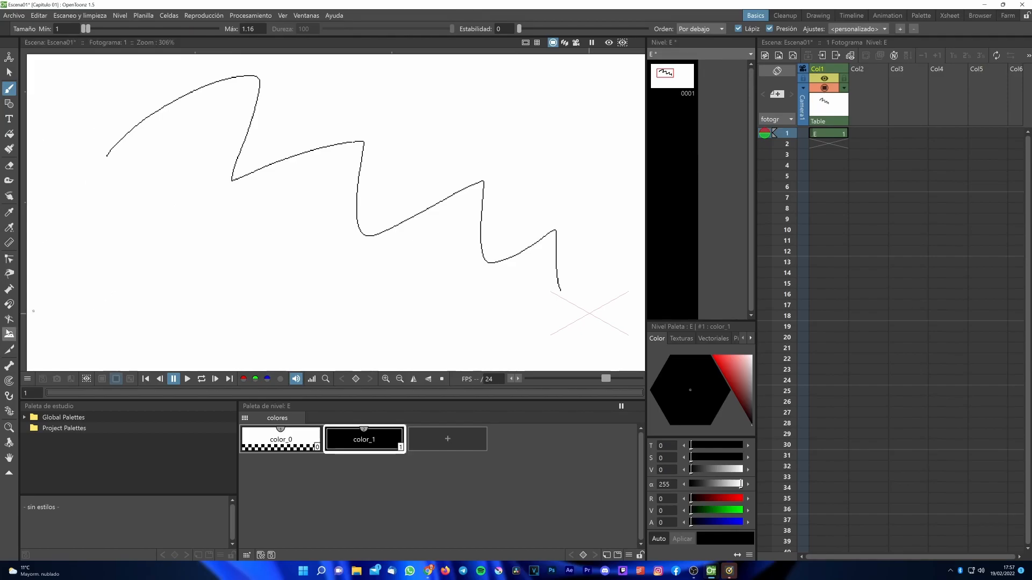
pyautogui.click(9, 264)
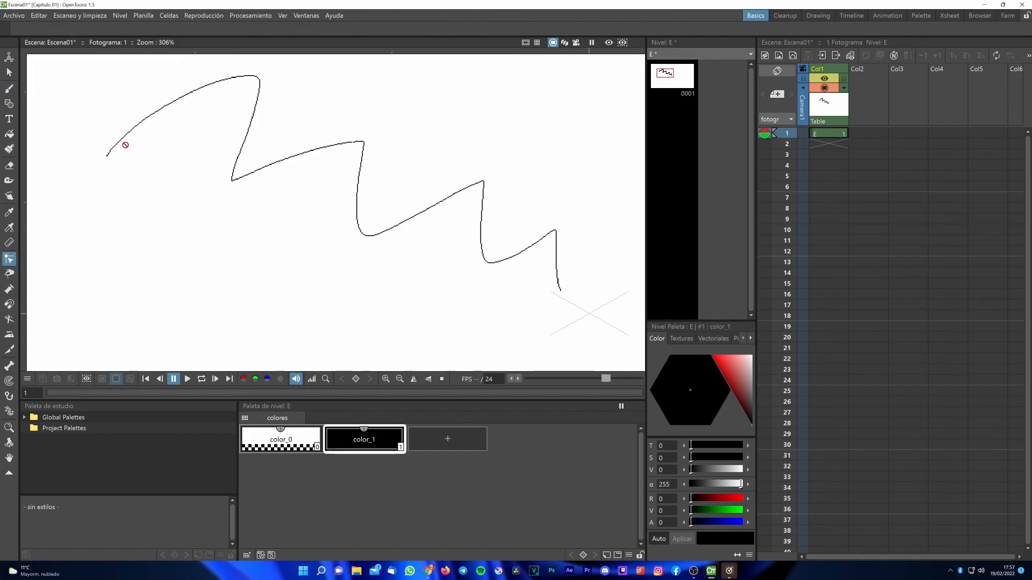
pyautogui.click(339, 217)
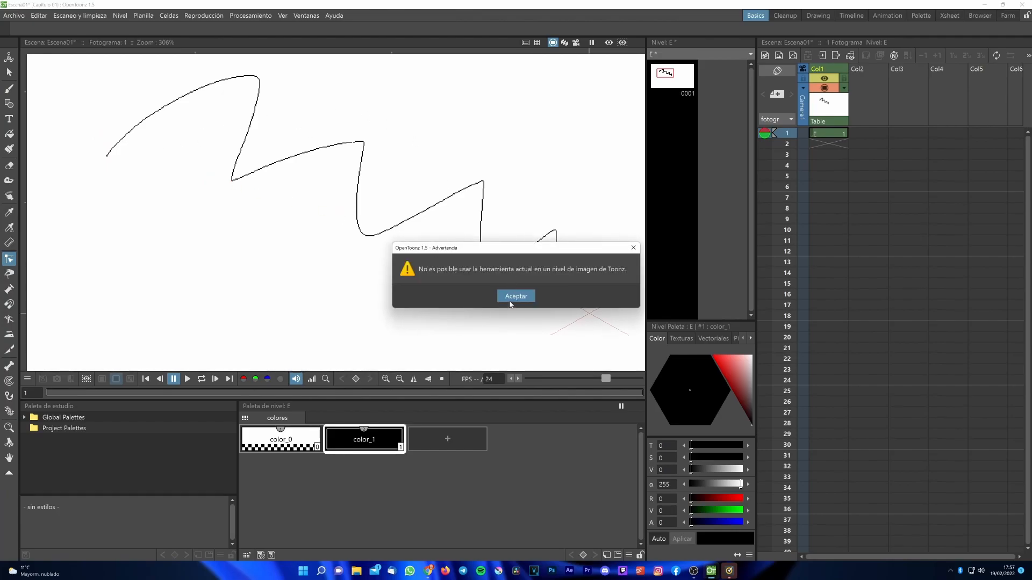
pyautogui.click(505, 300)
# Delete the Toonz raster column and create a standard raster level in its place with default settings
pyautogui.click(825, 68)
pyautogui.press('Delete')
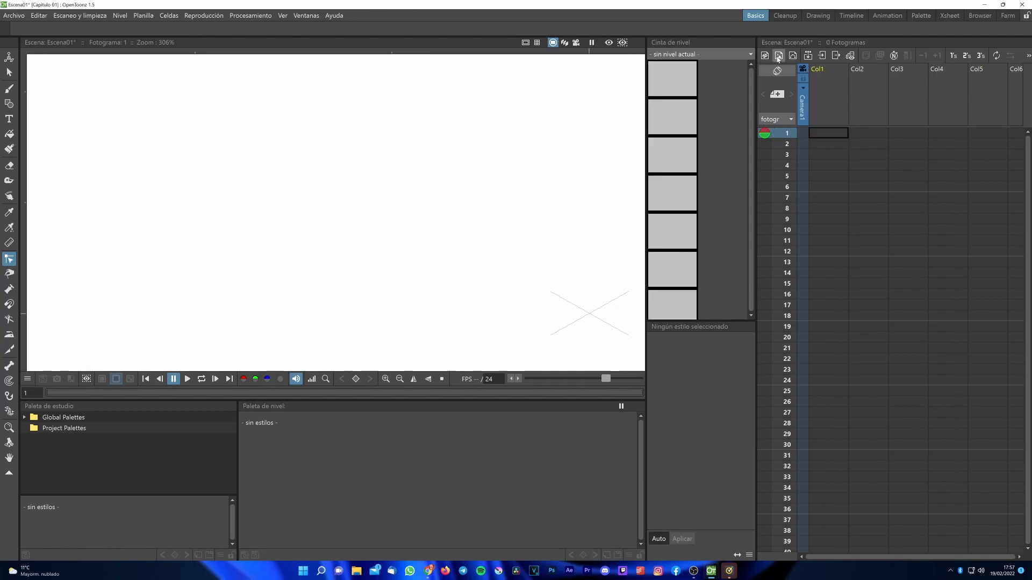
pyautogui.click(779, 55)
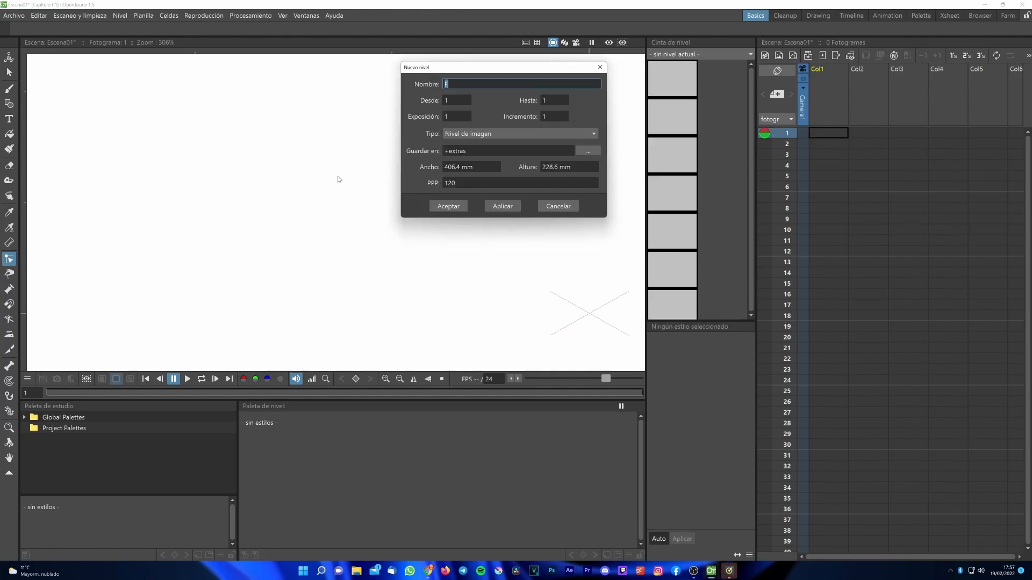
pyautogui.click(447, 207)
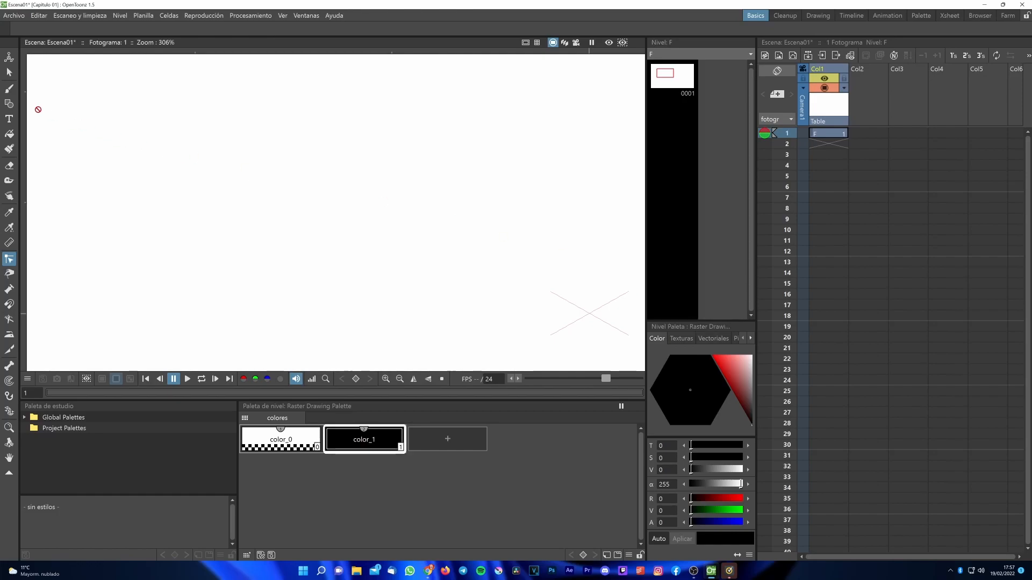
# Draw a descending zigzag stroke on the raster level and try the Control Point Editor on it before returning to the Brush
pyautogui.click(9, 88)
pyautogui.moveTo(117, 172)
pyautogui.mouseDown()
pyautogui.moveTo(205, 156)
pyautogui.moveTo(216, 215)
pyautogui.moveTo(366, 218)
pyautogui.moveTo(403, 278)
pyautogui.moveTo(461, 265)
pyautogui.moveTo(470, 293)
pyautogui.mouseUp()
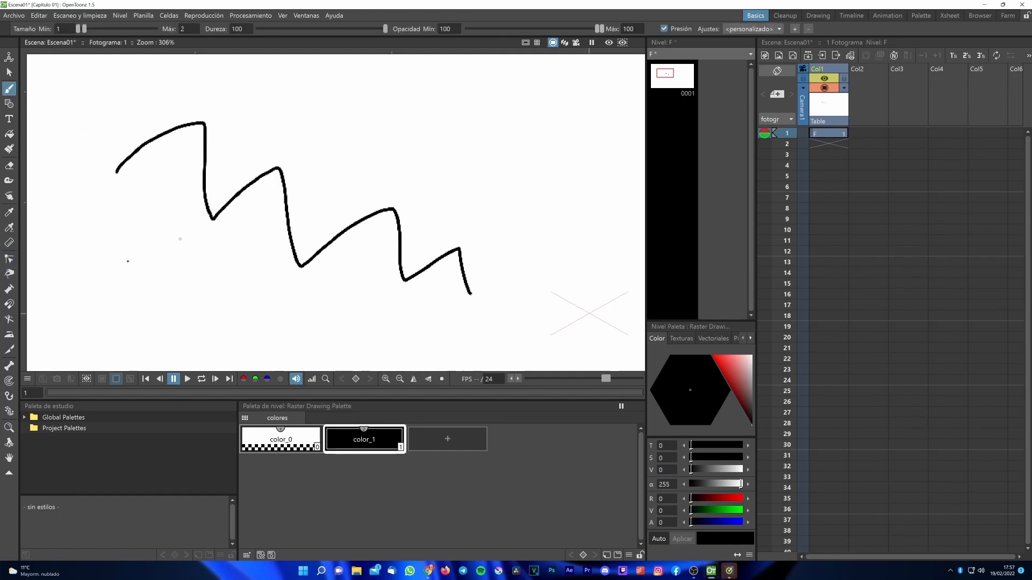
pyautogui.press('c')
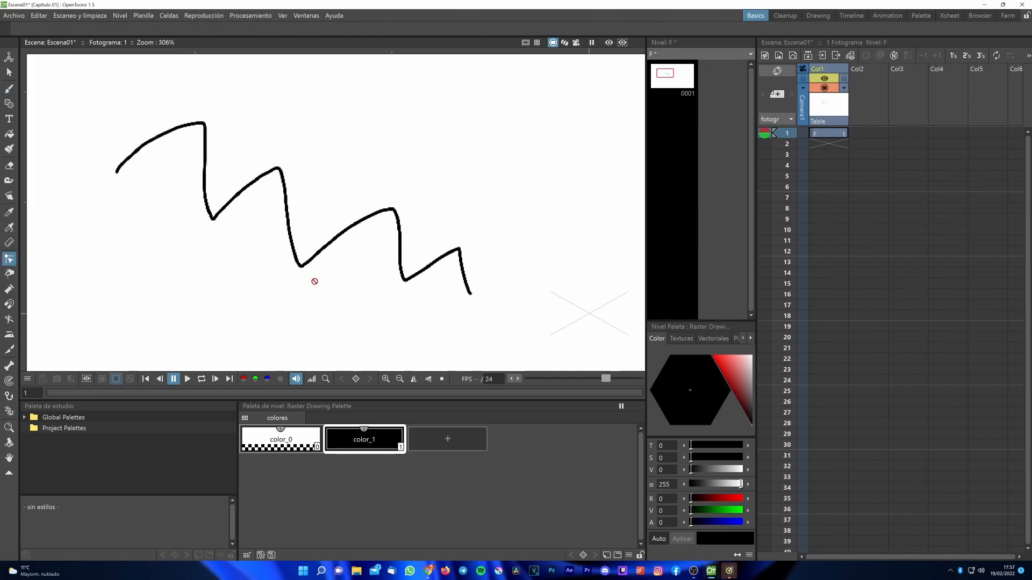
pyautogui.press('b')
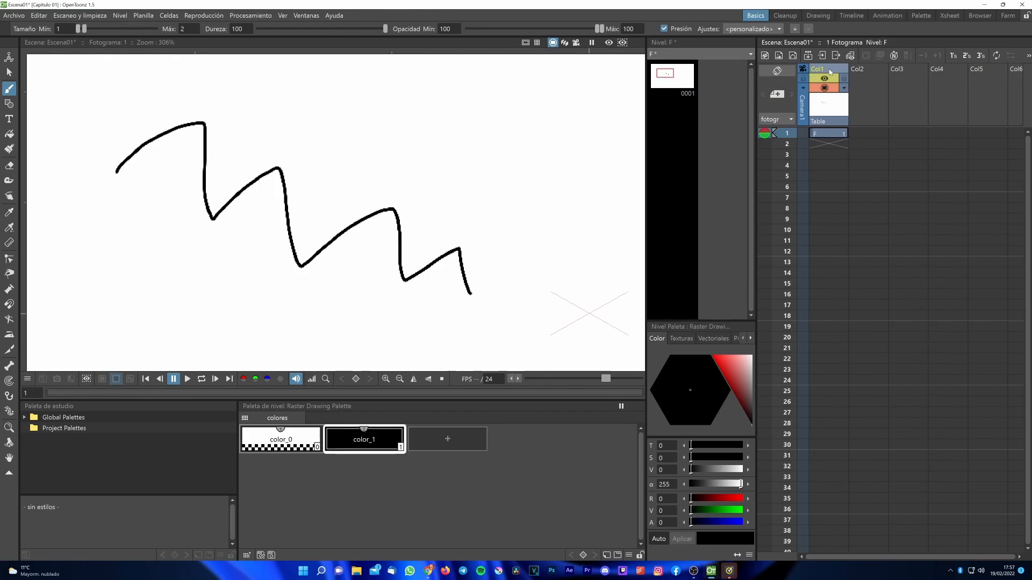
# Delete the raster column and create a new Toonz vector level in the first column with default settings
pyautogui.press('Delete')
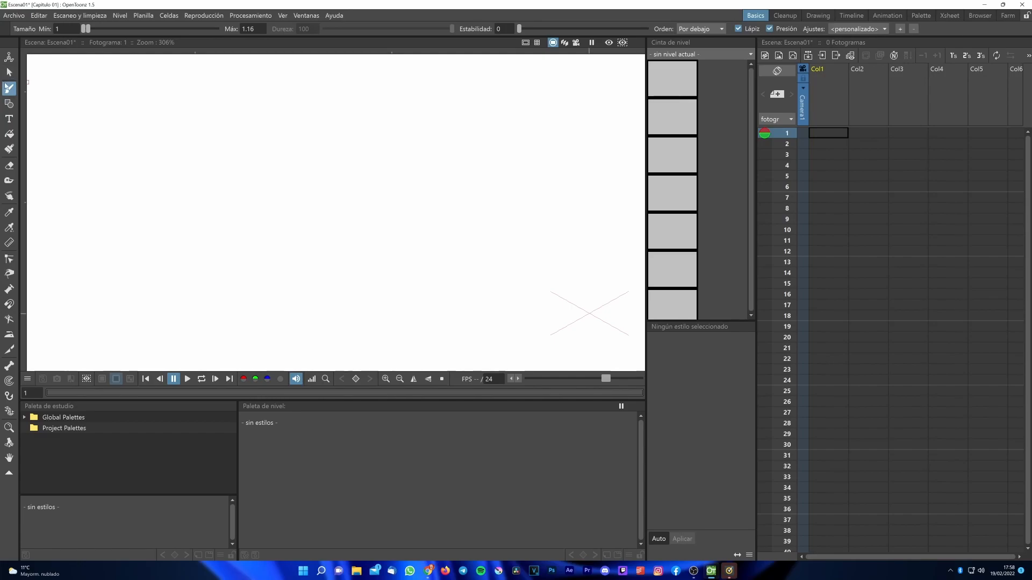
pyautogui.click(826, 134)
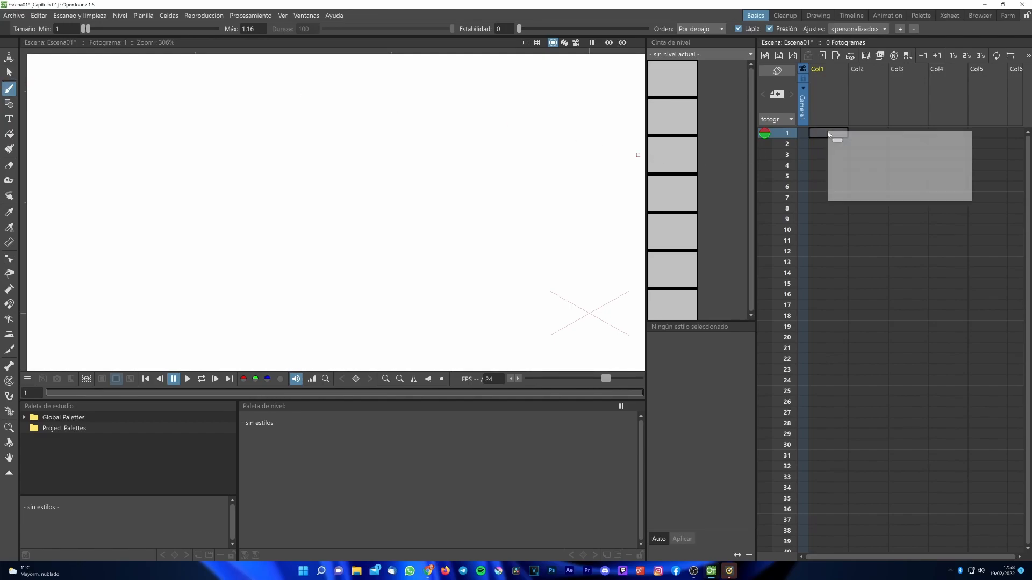
pyautogui.click(822, 121)
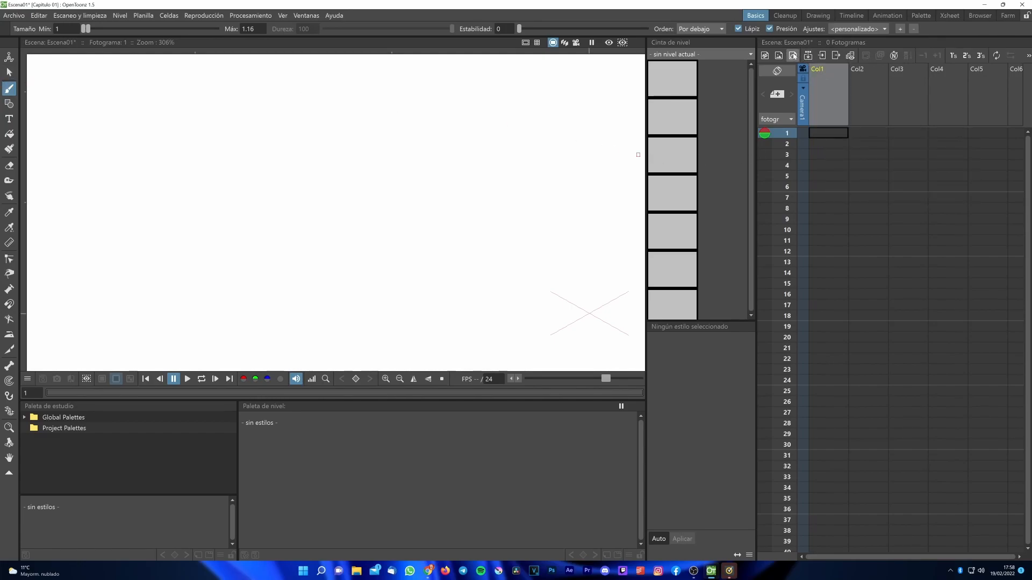
pyautogui.click(793, 55)
pyautogui.click(448, 206)
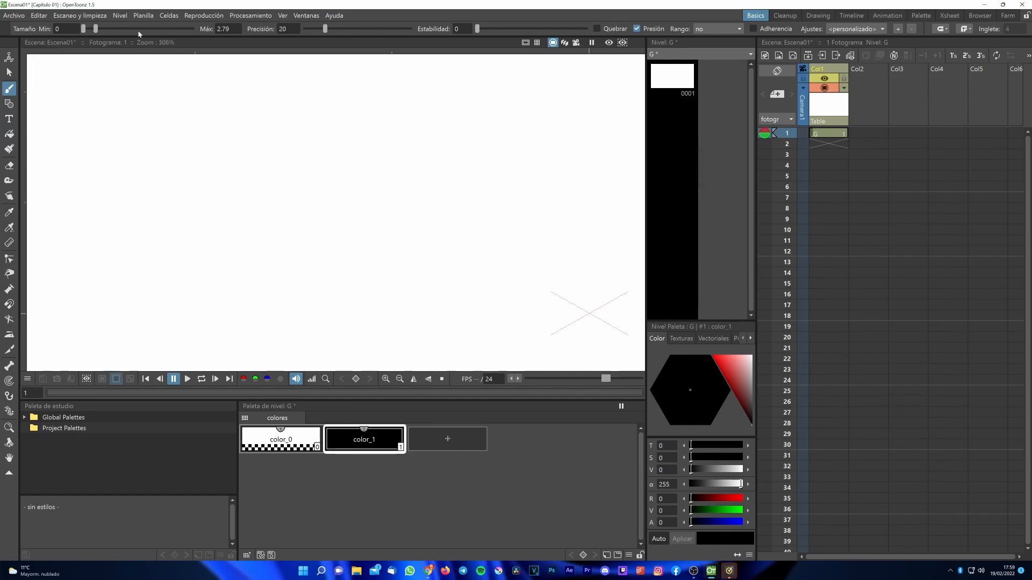
# Set the brush's maximum size to 8.96 and draw a thick wavy stroke across the canvas
pyautogui.moveTo(96, 29); pyautogui.dragTo(111, 30)
pyautogui.moveTo(72, 111)
pyautogui.mouseDown()
pyautogui.moveTo(124, 194)
pyautogui.moveTo(164, 210)
pyautogui.moveTo(313, 200)
pyautogui.moveTo(435, 233)
pyautogui.moveTo(502, 269)
pyautogui.mouseUp()
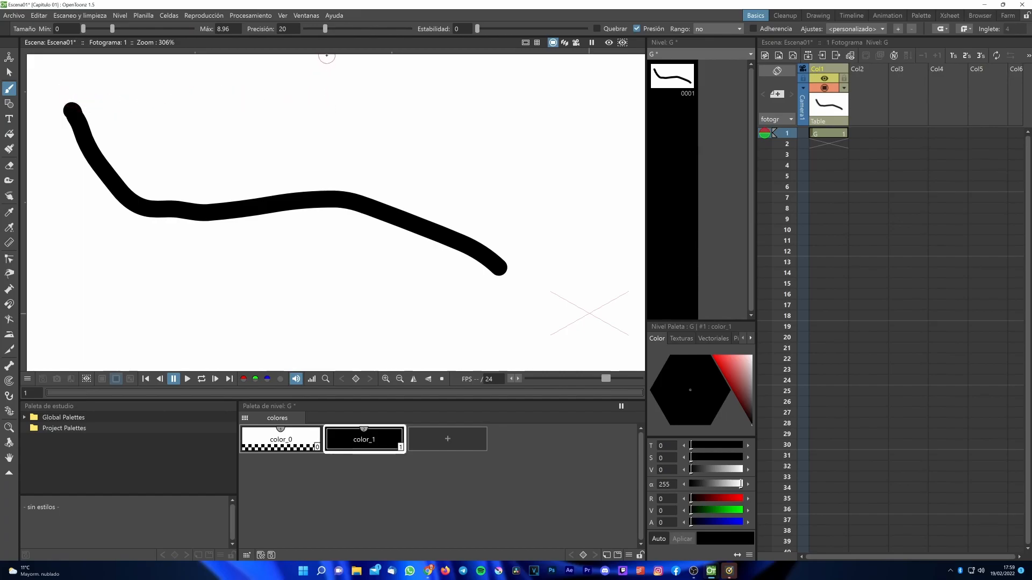
# Set the brush stability to 11.25 and draw two more thick wavy strokes, one above and one below the first
pyautogui.moveTo(478, 29); pyautogui.dragTo(502, 30)
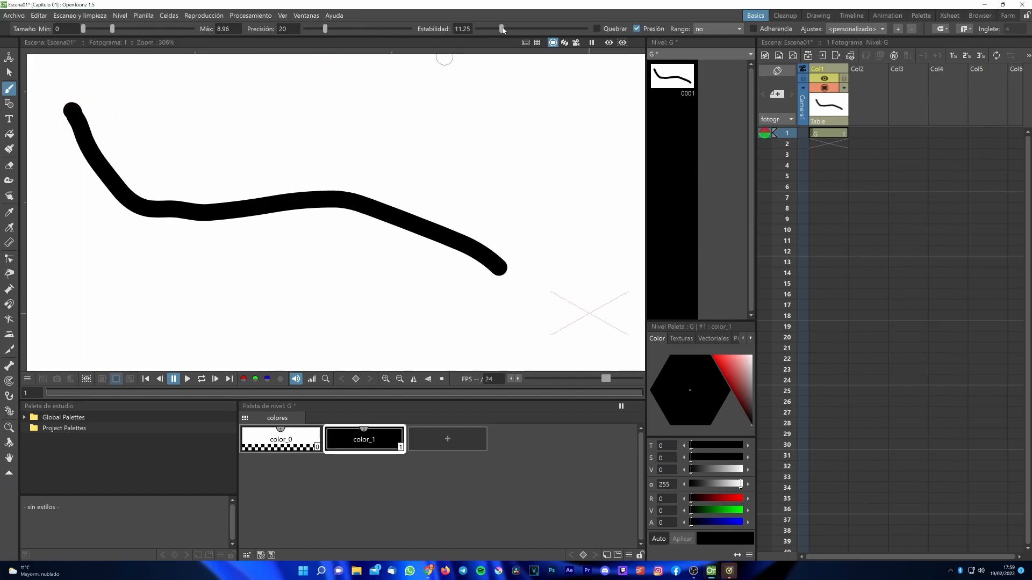
pyautogui.moveTo(143, 96)
pyautogui.mouseDown()
pyautogui.moveTo(185, 131)
pyautogui.moveTo(388, 135)
pyautogui.moveTo(542, 237)
pyautogui.mouseUp()
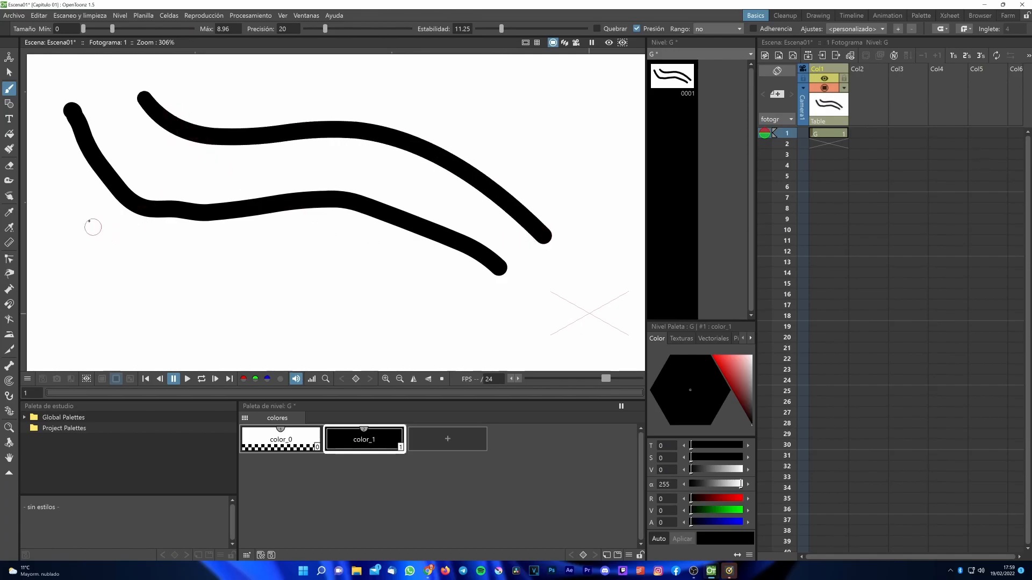
pyautogui.moveTo(63, 197)
pyautogui.mouseDown()
pyautogui.moveTo(115, 278)
pyautogui.moveTo(270, 308)
pyautogui.moveTo(386, 274)
pyautogui.moveTo(535, 332)
pyautogui.mouseUp()
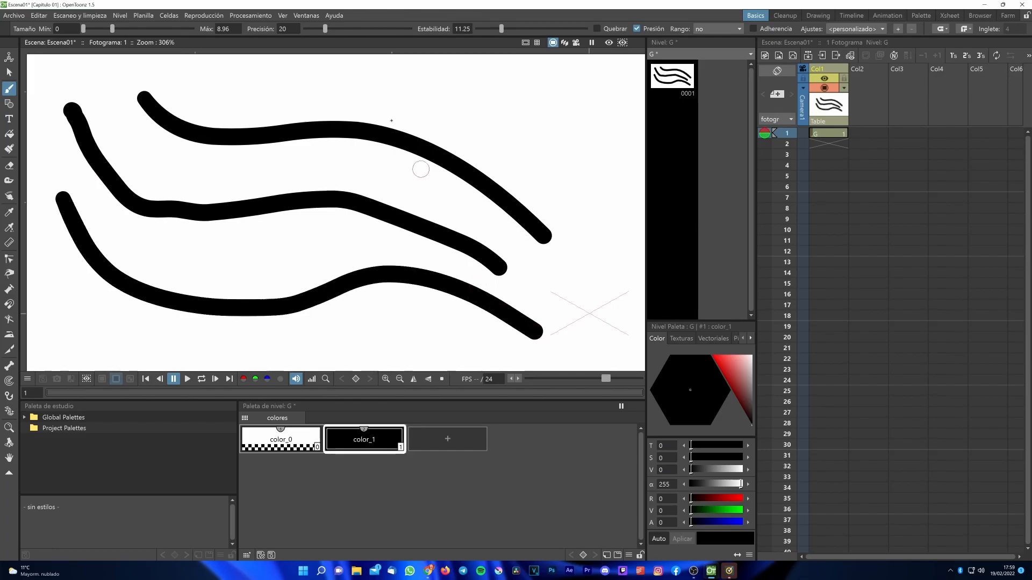
# Set the brush stability to 39.75 and draw a long stroke down the canvas
pyautogui.moveTo(501, 31); pyautogui.dragTo(563, 30)
pyautogui.moveTo(161, 74)
pyautogui.mouseDown()
pyautogui.moveTo(462, 110)
pyautogui.moveTo(582, 221)
pyautogui.moveTo(555, 297)
pyautogui.moveTo(499, 298)
pyautogui.moveTo(330, 350)
pyautogui.moveTo(226, 224)
pyautogui.moveTo(369, 228)
pyautogui.moveTo(295, 283)
pyautogui.moveTo(138, 237)
pyautogui.moveTo(166, 362)
pyautogui.mouseUp()
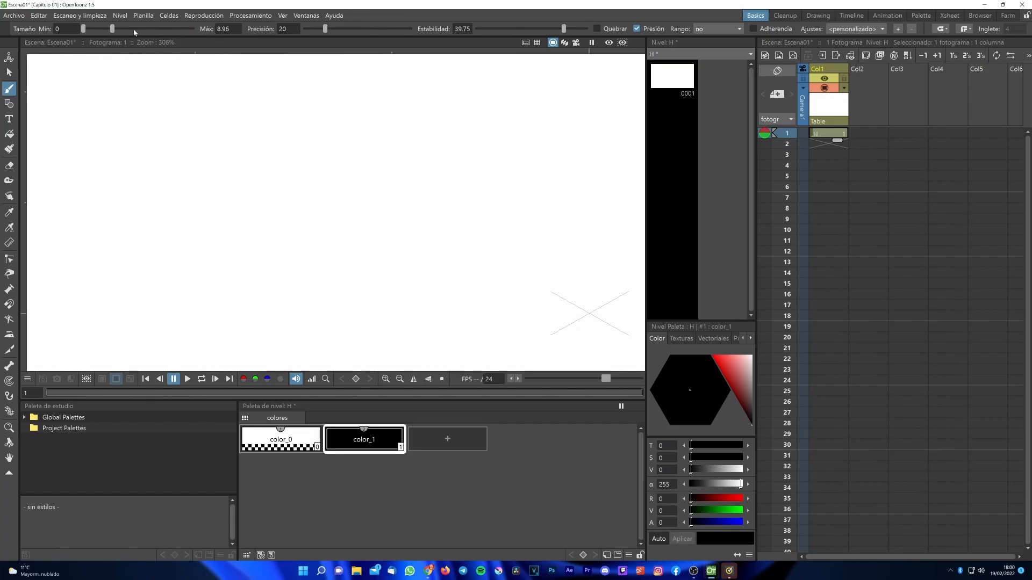
# Set the brush's maximum size to 3.38 and its stability to 5.5
pyautogui.moveTo(113, 30); pyautogui.dragTo(96, 31)
pyautogui.moveTo(563, 28); pyautogui.dragTo(487, 31)
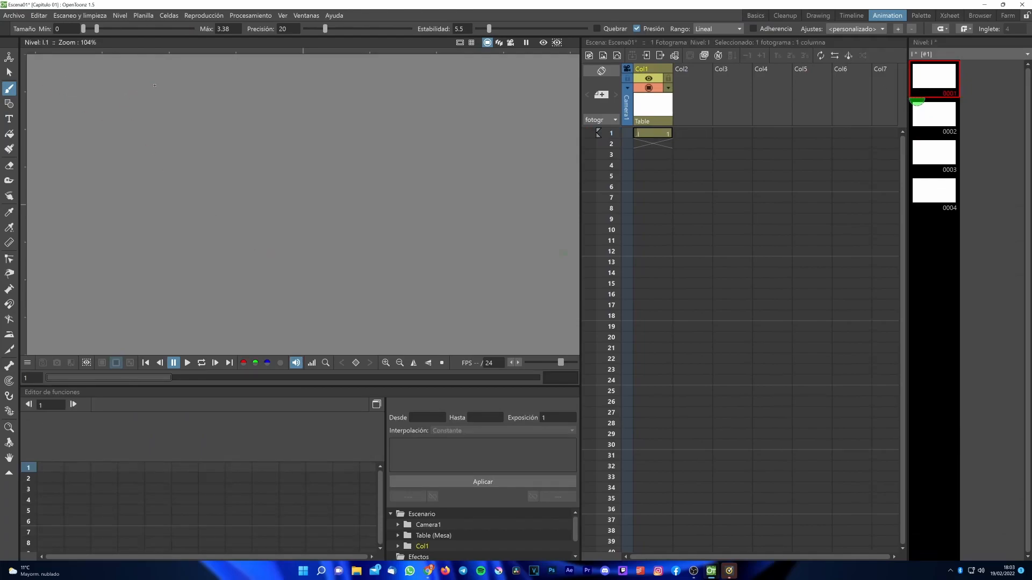
# With the linear frame range, draw an S-shaped stroke on the left of frame 1 and a matching one on the right of frame 4
pyautogui.moveTo(166, 81)
pyautogui.mouseDown()
pyautogui.moveTo(127, 100)
pyautogui.moveTo(106, 152)
pyautogui.moveTo(162, 258)
pyautogui.moveTo(151, 310)
pyautogui.mouseUp()
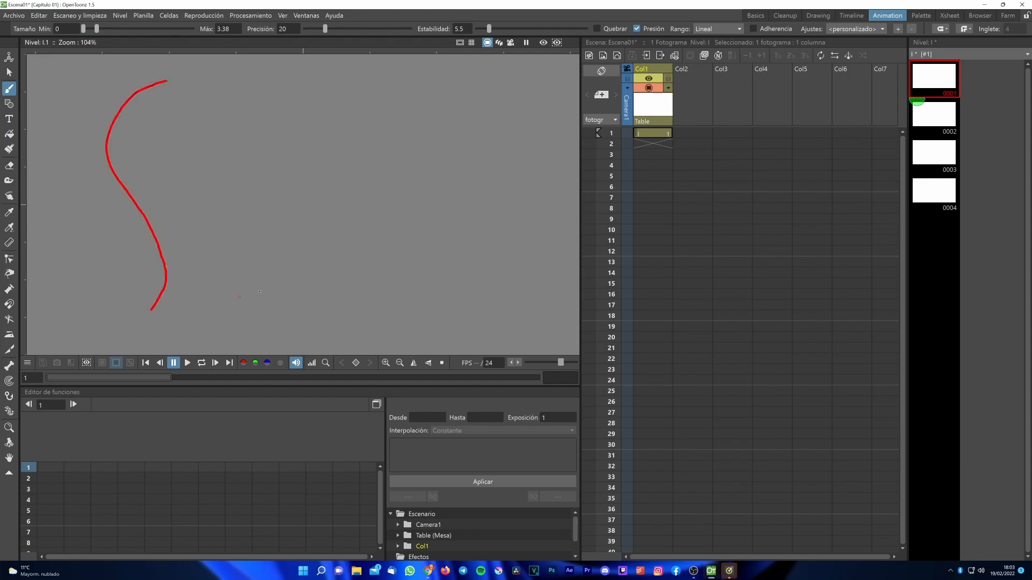
pyautogui.click(931, 198)
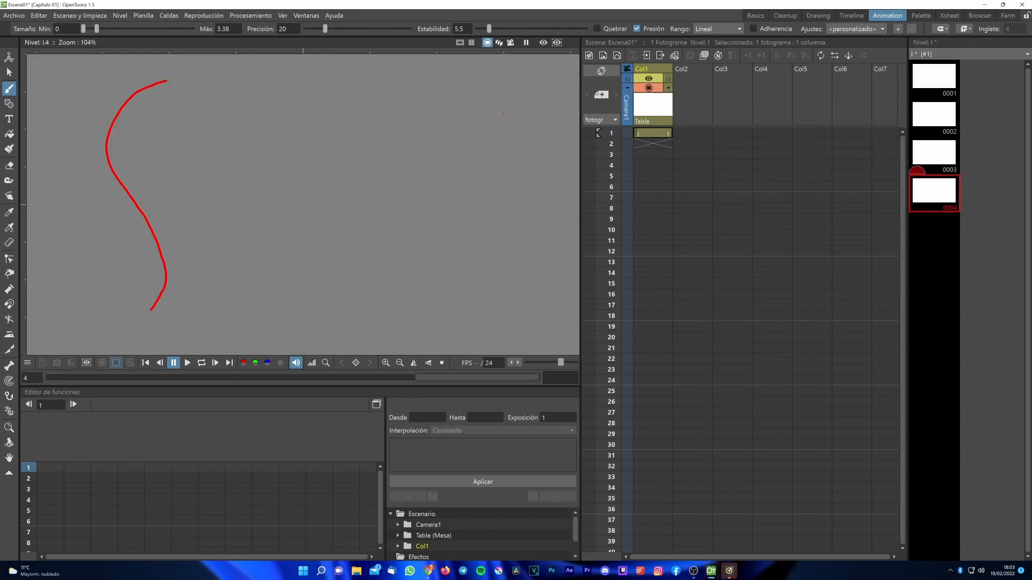
pyautogui.moveTo(503, 93)
pyautogui.mouseDown()
pyautogui.moveTo(492, 129)
pyautogui.moveTo(522, 273)
pyautogui.moveTo(491, 322)
pyautogui.mouseUp()
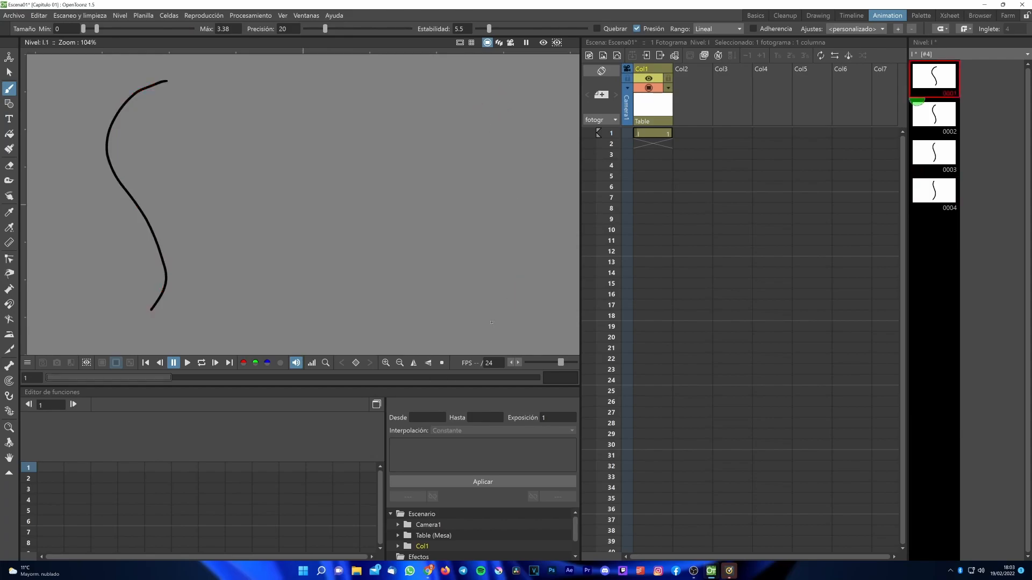
# Step through frames 1 to 4 of the level to examine the interpolated strokes
pyautogui.click(934, 119)
pyautogui.click(935, 156)
pyautogui.click(929, 198)
pyautogui.click(948, 75)
pyautogui.click(935, 121)
pyautogui.click(931, 158)
pyautogui.click(927, 197)
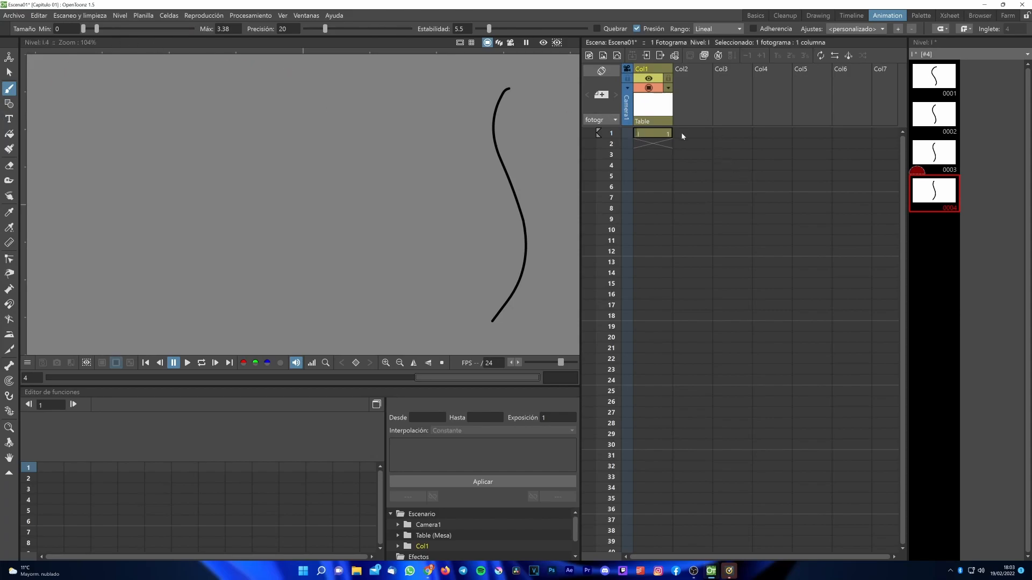
# Return to the Basics workspace and select the level's first frame in the first column
pyautogui.click(656, 140)
pyautogui.click(755, 15)
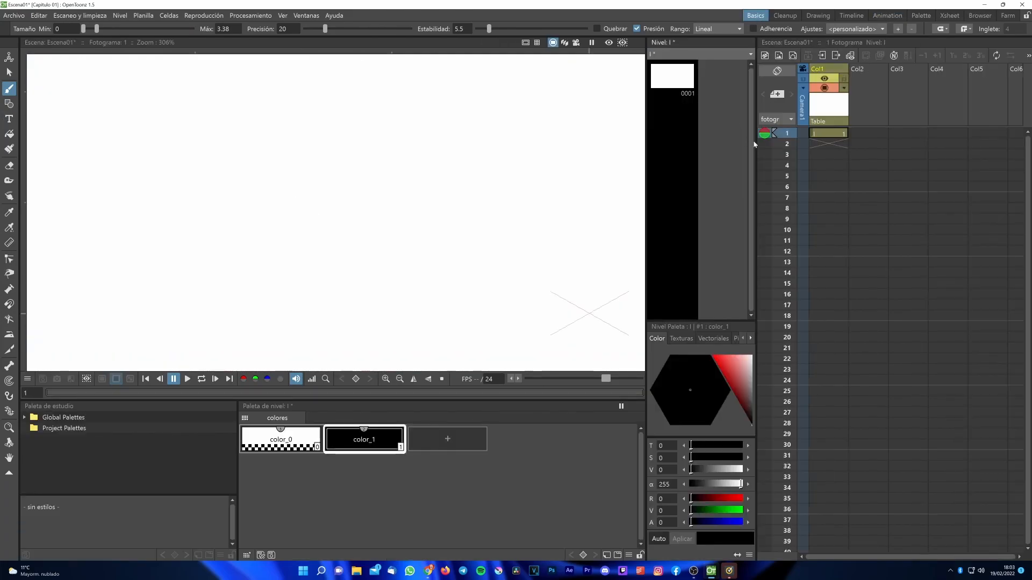
pyautogui.click(826, 136)
# Using the Geometric tool's Arco shape, draw a deep arc and a shallower arc between the same endpoints to form a crescent
pyautogui.press('g')
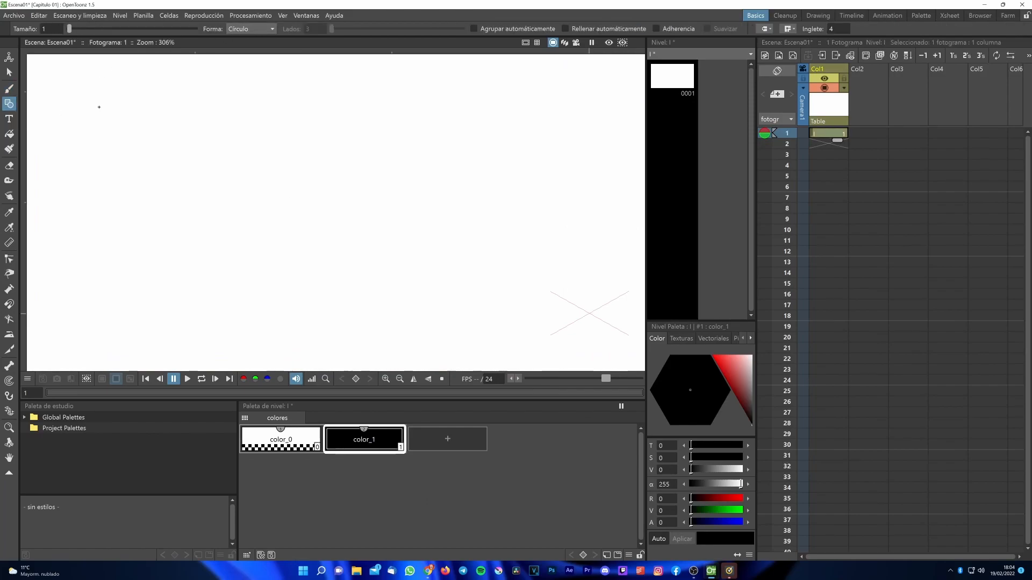
pyautogui.click(254, 29)
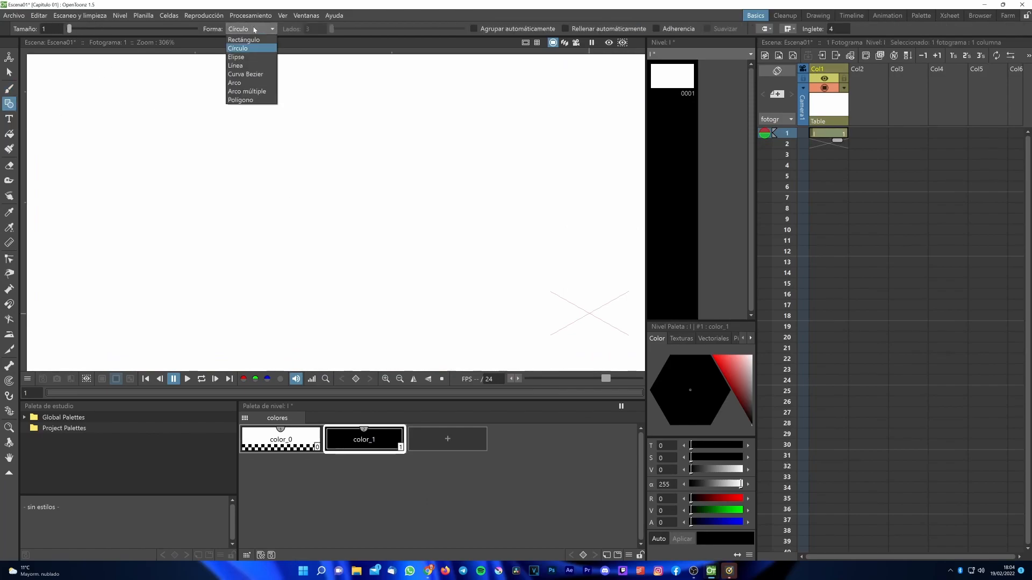
pyautogui.click(234, 84)
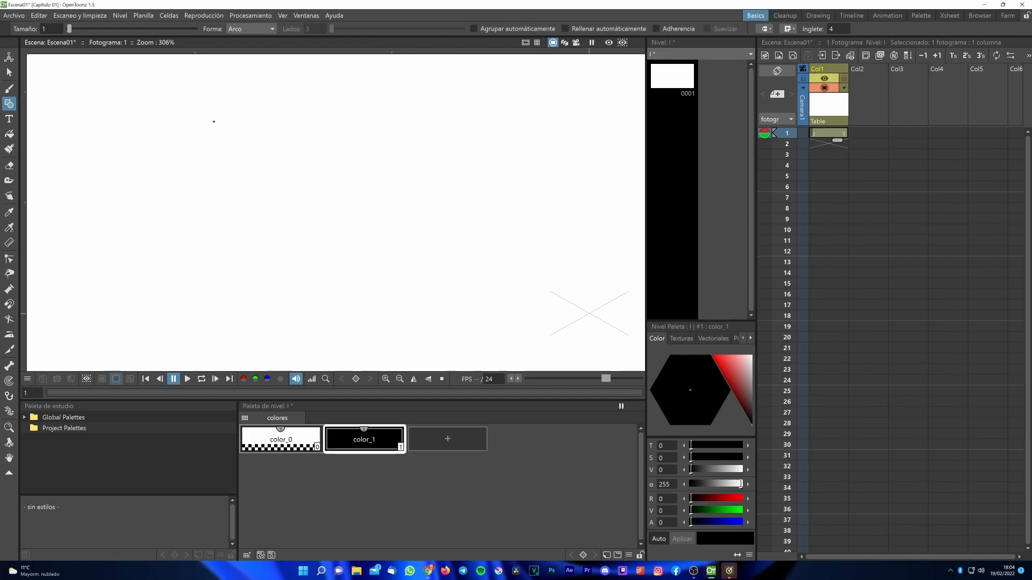
pyautogui.moveTo(152, 108); pyautogui.dragTo(418, 276)
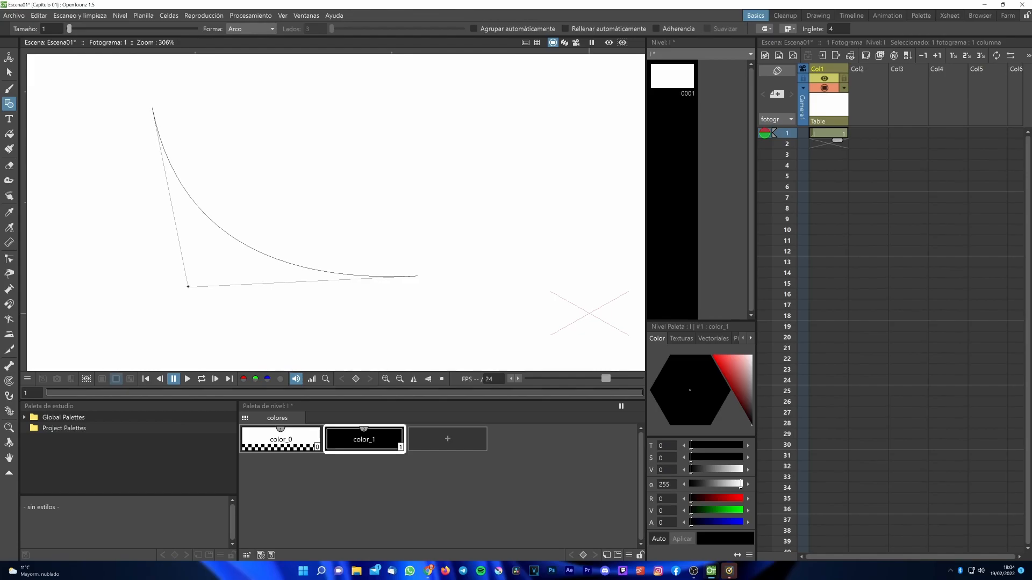
pyautogui.click(186, 286)
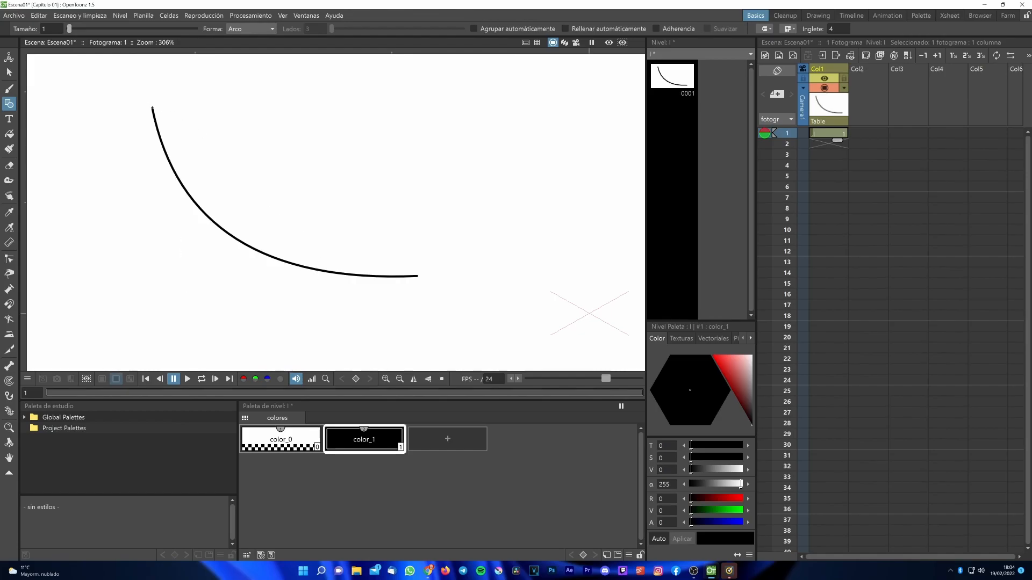
pyautogui.moveTo(153, 108); pyautogui.dragTo(418, 277)
pyautogui.click(224, 248)
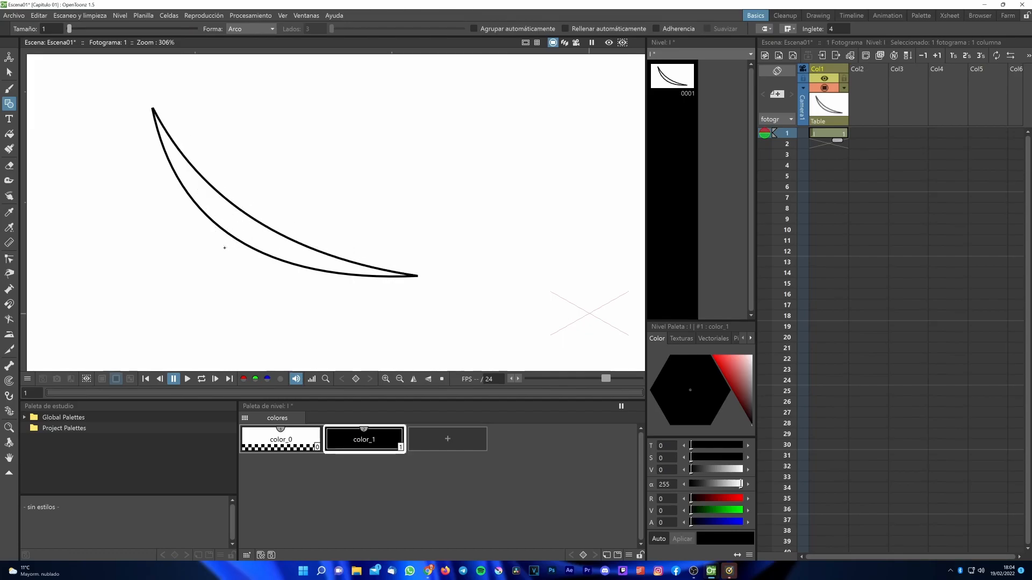
# Bend the upper arc outward into a leaf shape with the Control Point Editor and fill the leaf with color_1
pyautogui.click(9, 259)
pyautogui.click(240, 239)
pyautogui.moveTo(239, 240)
pyautogui.mouseDown()
pyautogui.moveTo(197, 258)
pyautogui.moveTo(209, 261)
pyautogui.moveTo(228, 216)
pyautogui.moveTo(253, 214)
pyautogui.moveTo(322, 172)
pyautogui.moveTo(334, 142)
pyautogui.mouseUp()
pyautogui.click(253, 221)
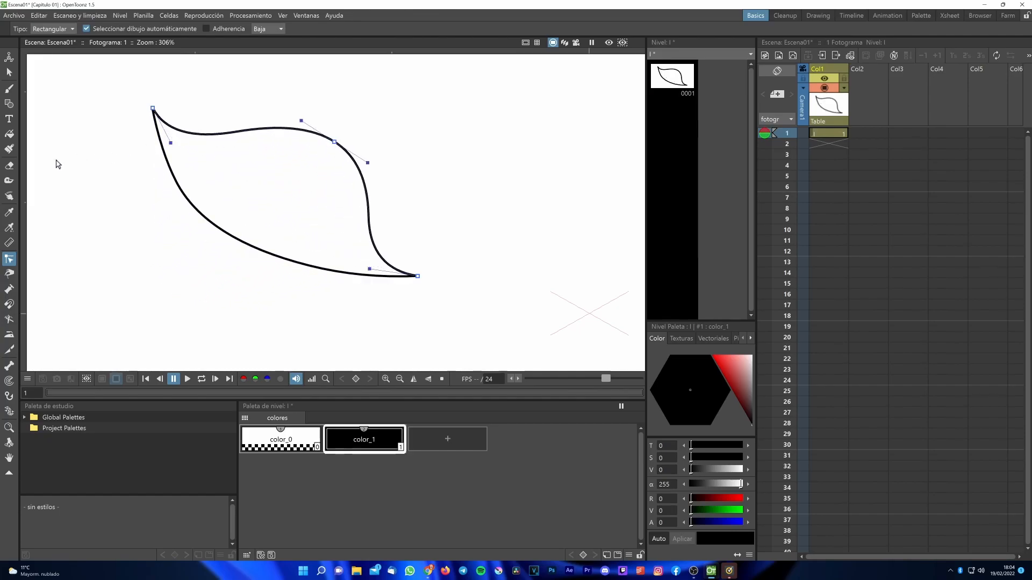
pyautogui.click(9, 134)
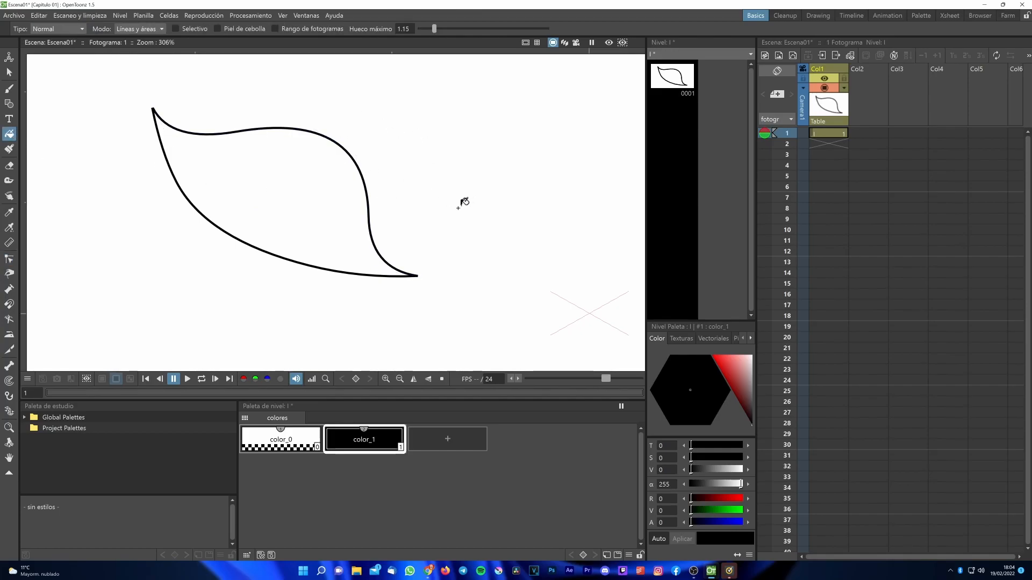
pyautogui.click(318, 208)
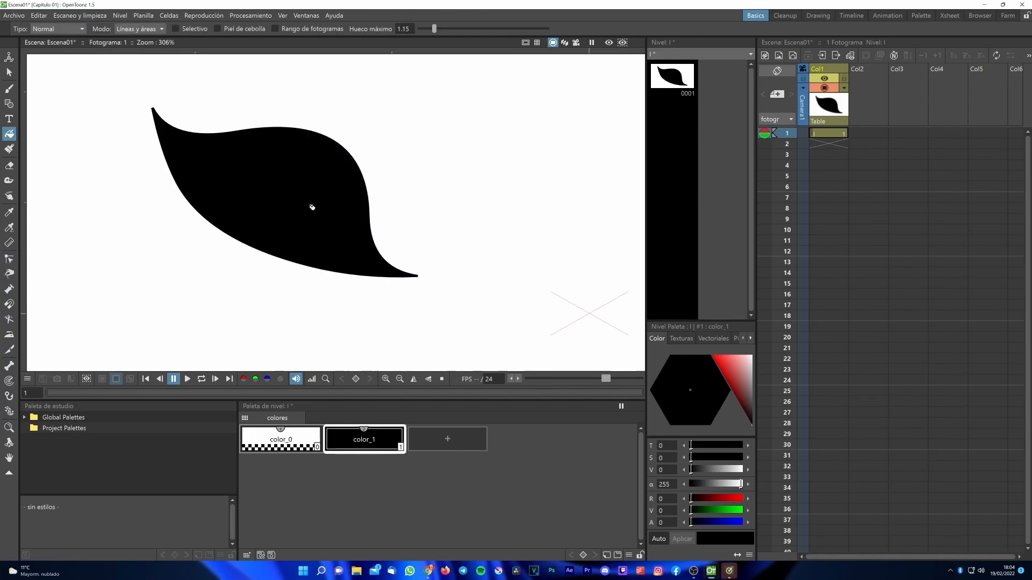
# Add the text "ASD" above the leaf in MS UI Gothic Regular, size 70
pyautogui.click(10, 119)
pyautogui.click(280, 85)
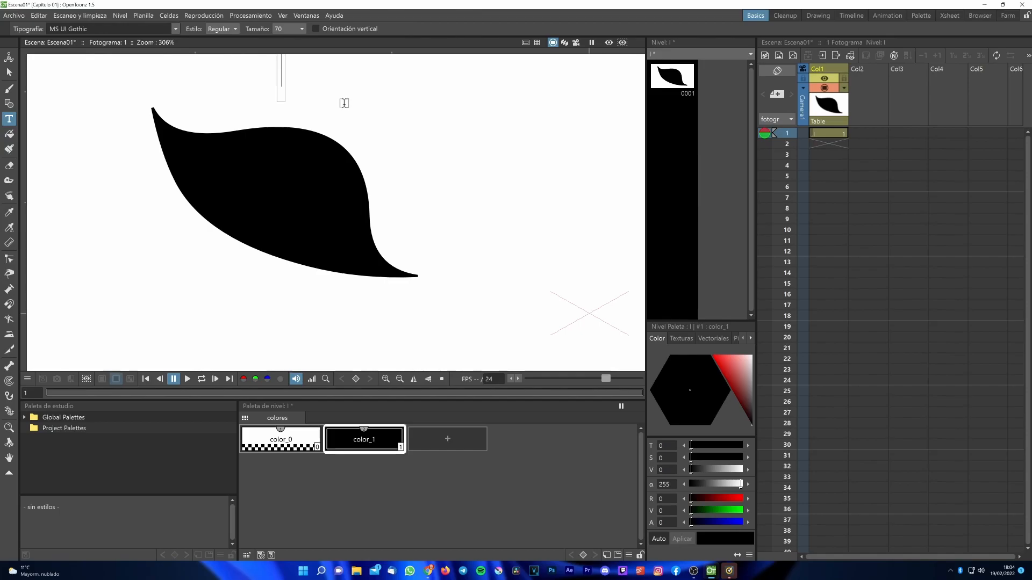
pyautogui.write('ASD')
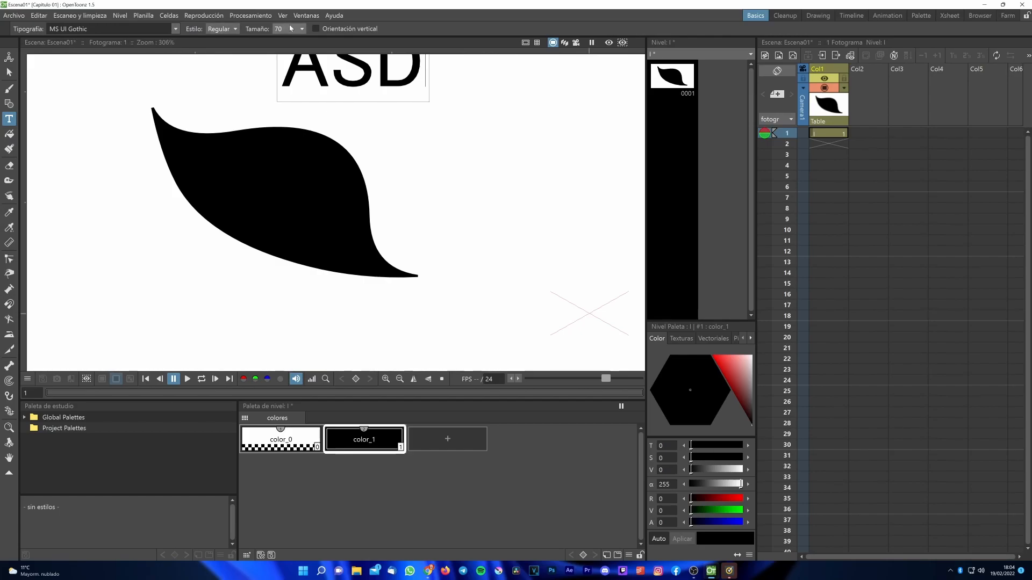
pyautogui.click(9, 133)
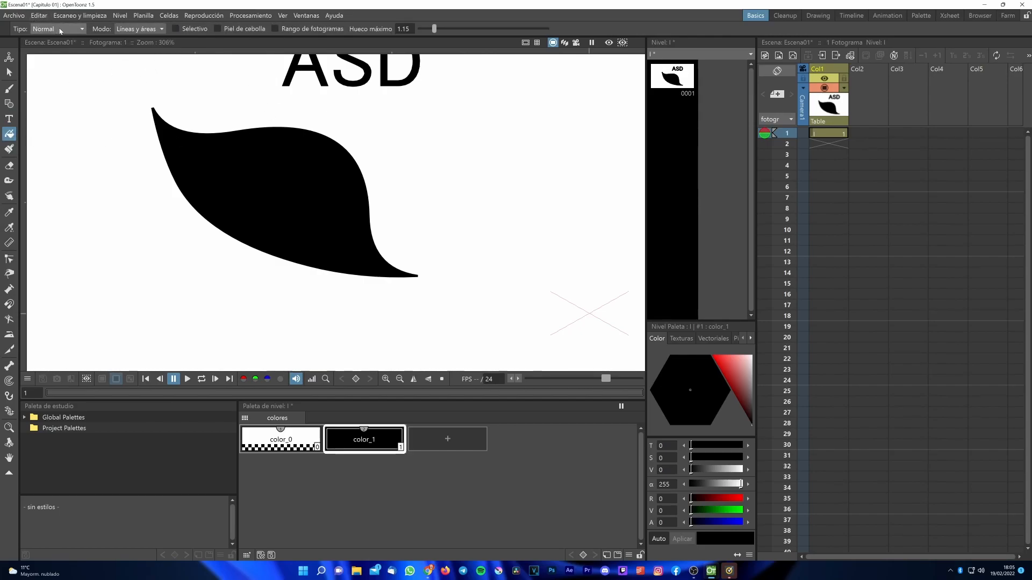
# Erase several sections of the leaf's outline with the Eraser in Normal mode at size 10
pyautogui.click(10, 148)
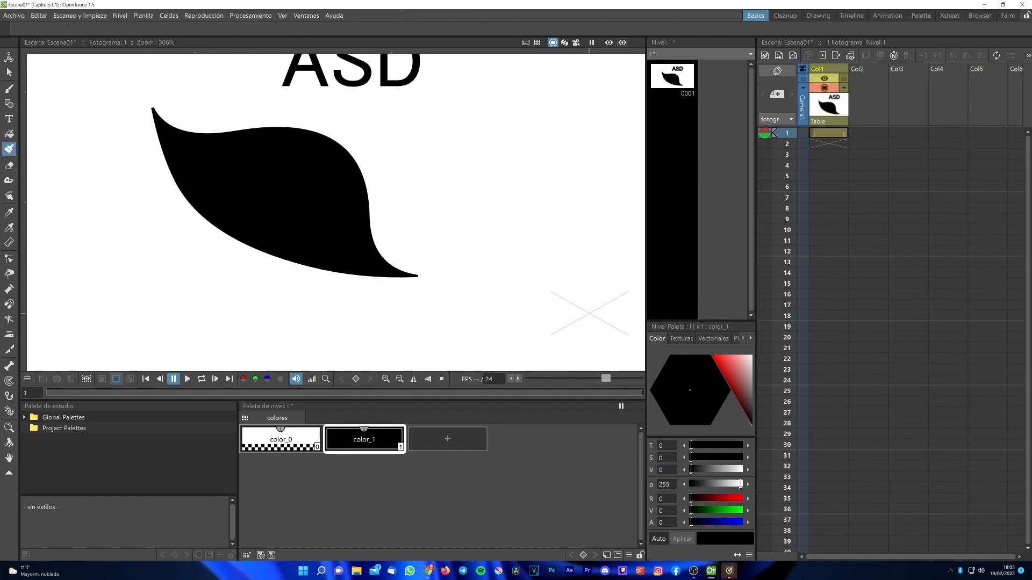
pyautogui.press('a')
pyautogui.moveTo(157, 193); pyautogui.dragTo(305, 179)
pyautogui.moveTo(215, 224); pyautogui.dragTo(198, 212)
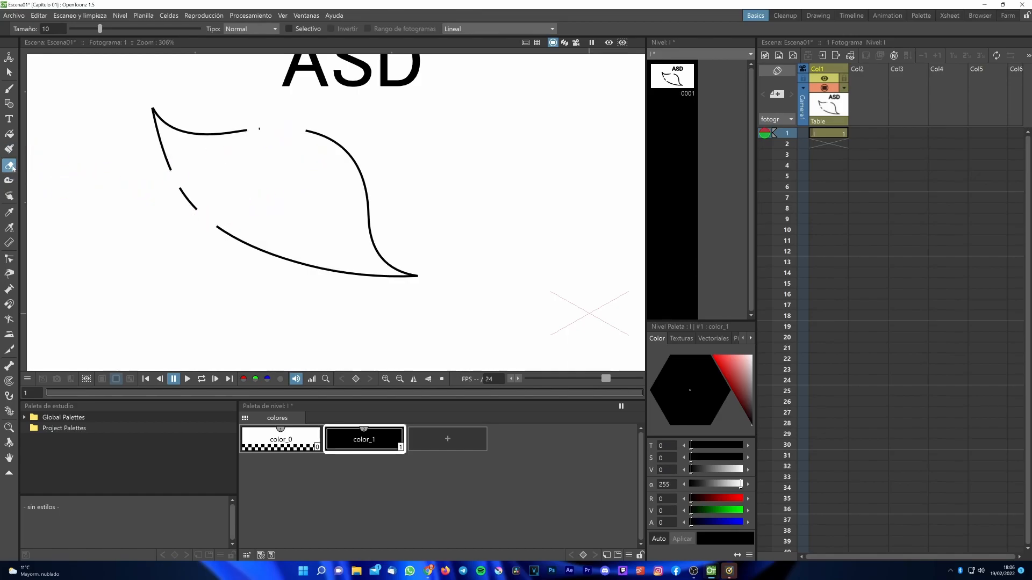